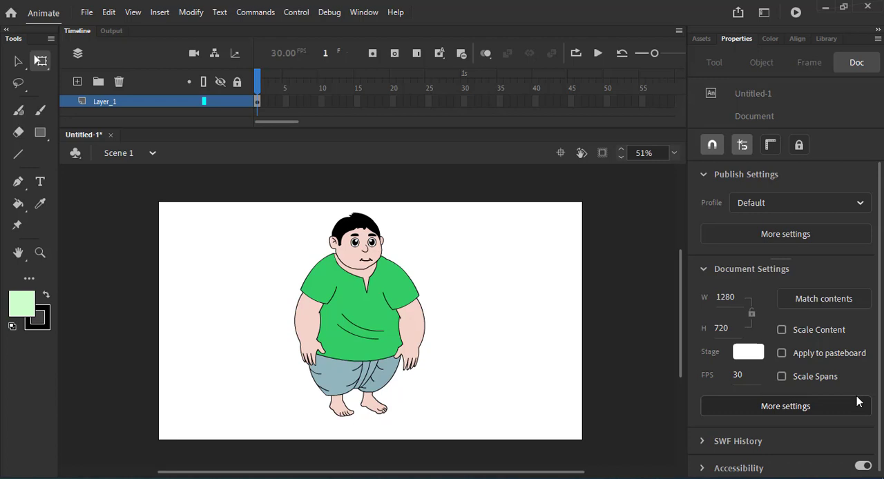
Enter the character symbol for editing and extend all its layers to frame 57.
left_click(364, 295)
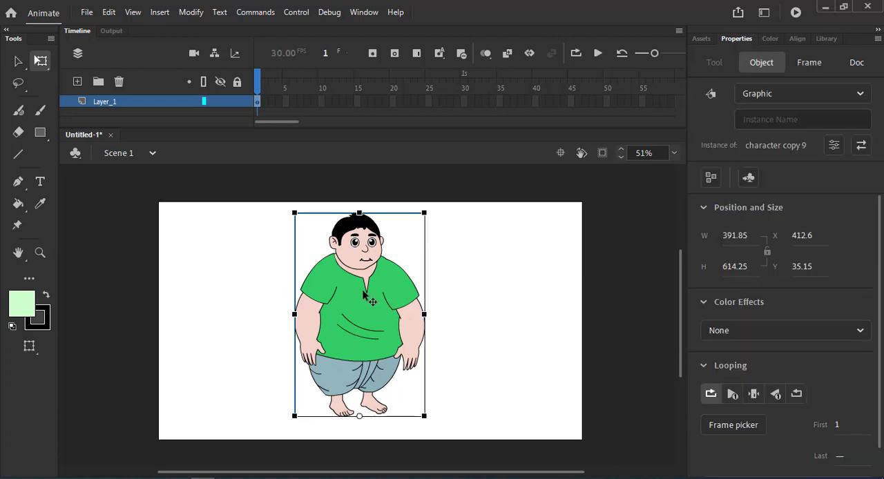
double_click(369, 326)
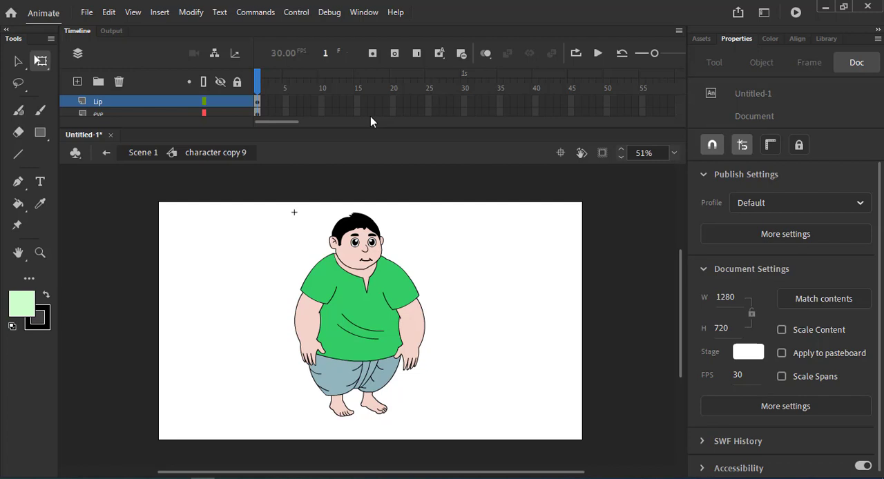
left_click(363, 259)
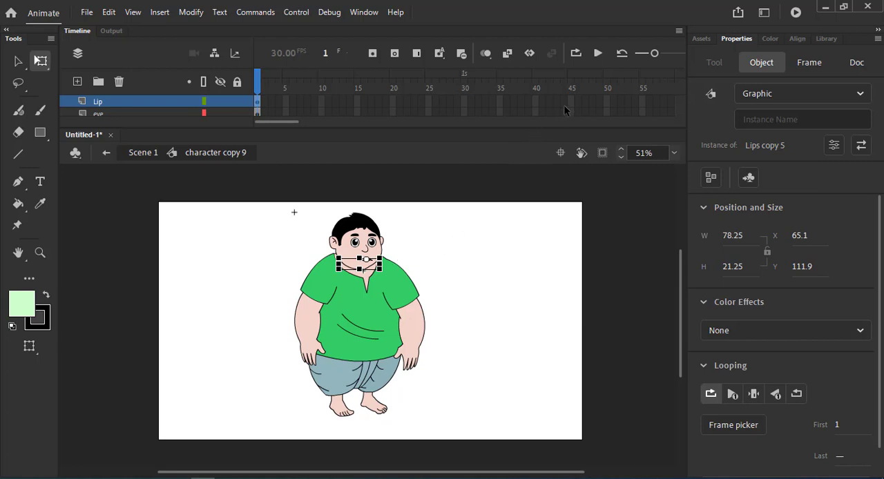
left_click_drag(579, 101, 654, 345)
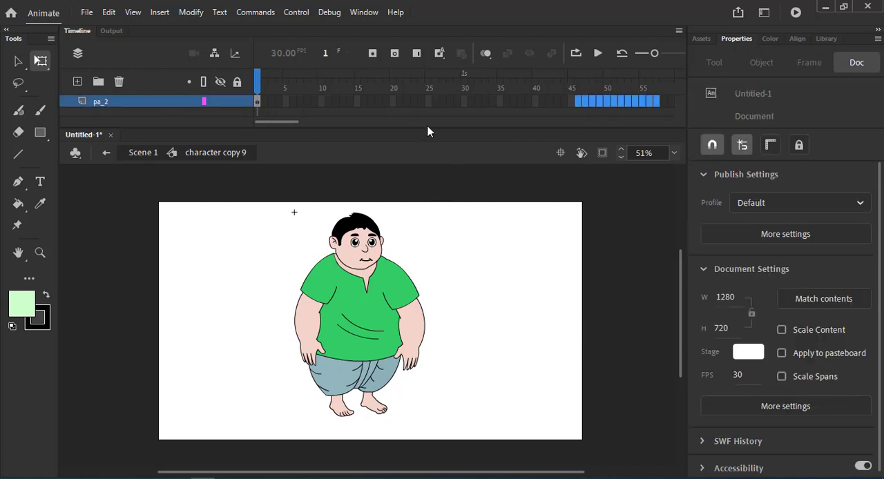
left_click(416, 58)
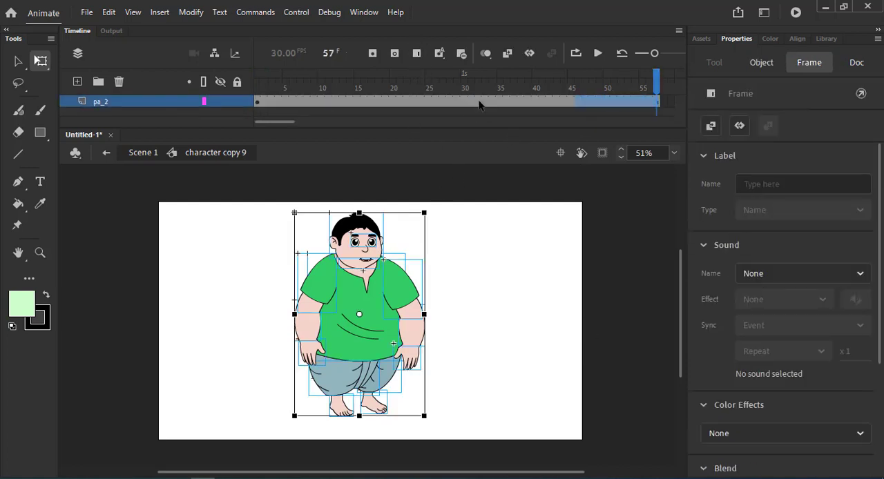
Add a new layer above the Lip layer and name it audio.
scroll(478, 103, "up", 5)
scroll(477, 101, "up", 2)
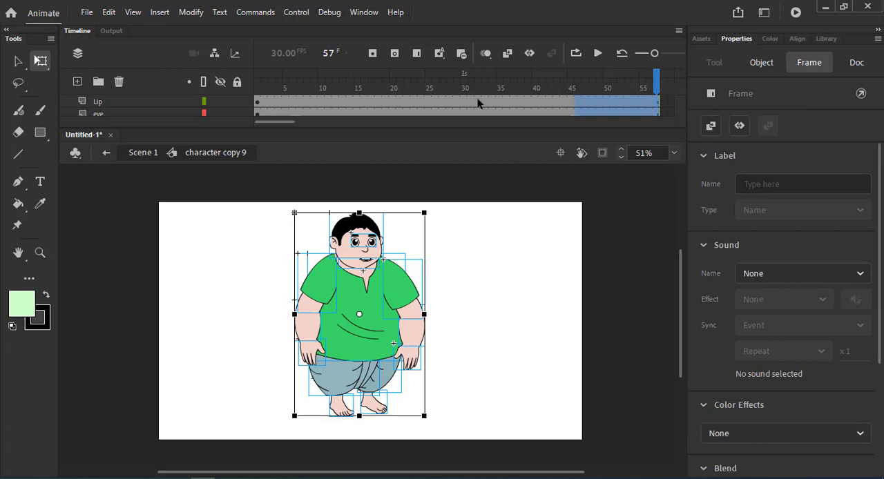
left_click(120, 104)
left_click(77, 82)
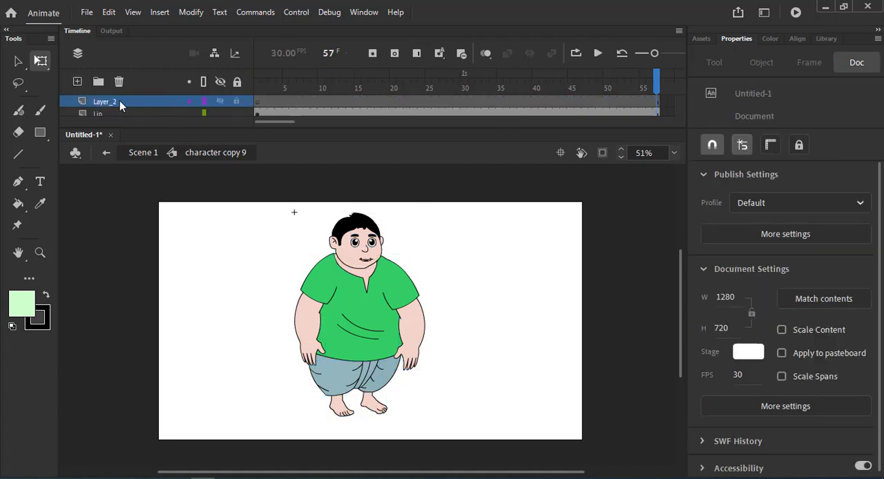
double_click(117, 101)
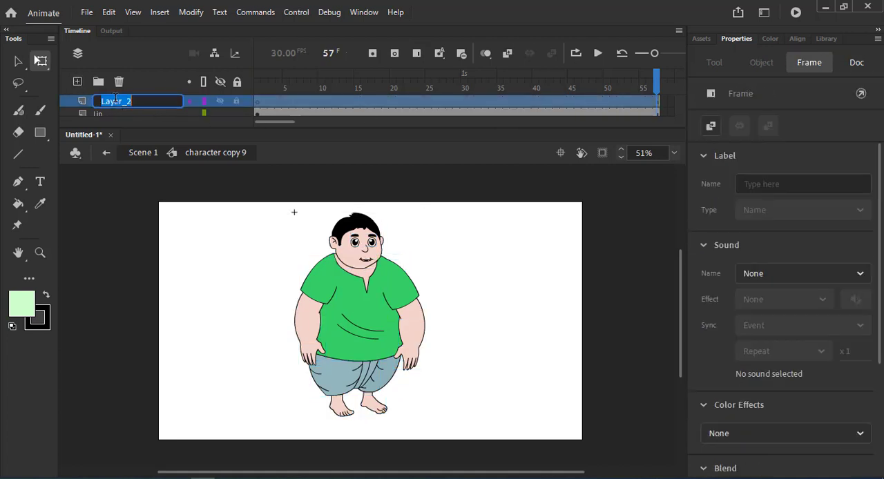
type("audio")
key("Return")
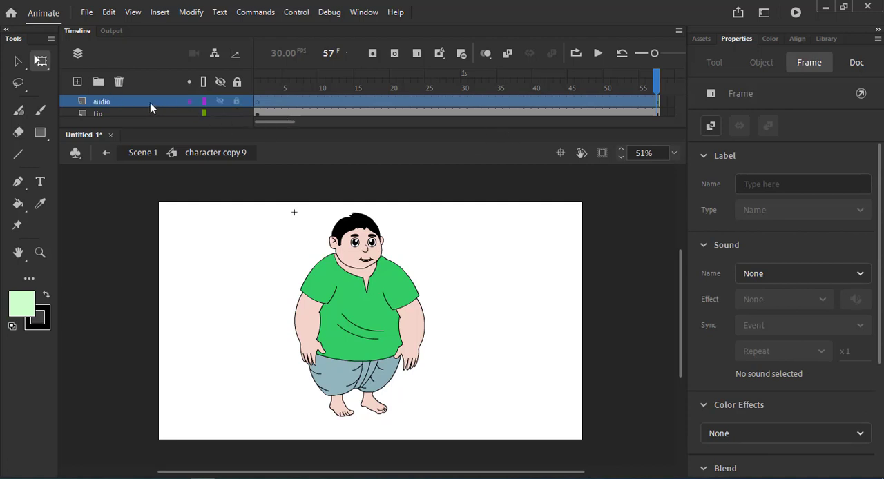
Set the looping of the lip graphic on frame 1 to single frame.
left_click_drag(320, 87, 241, 96)
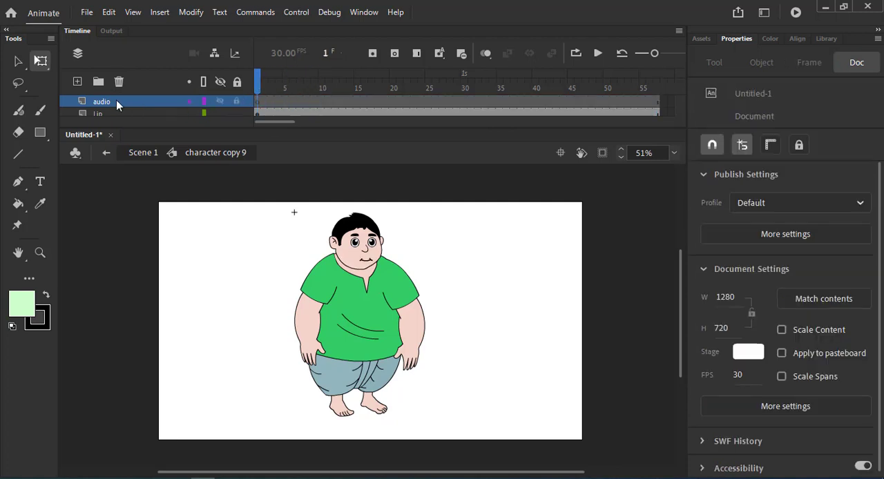
left_click(113, 99)
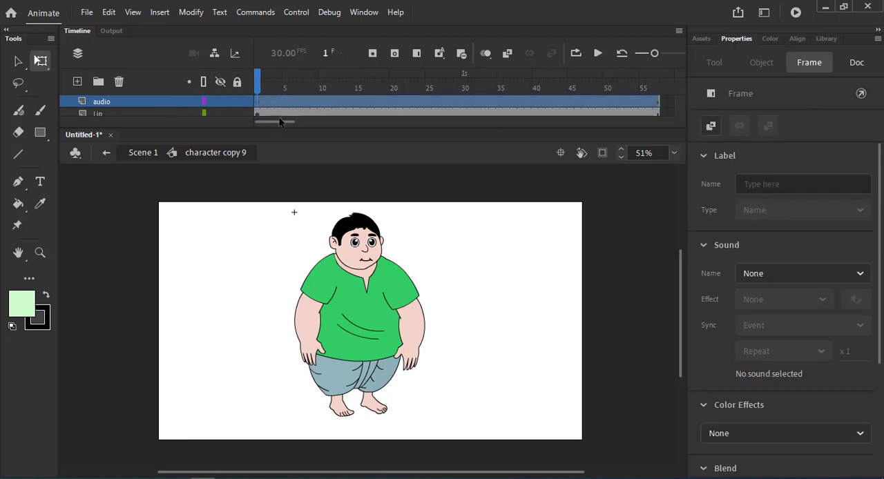
left_click_drag(259, 85, 306, 96)
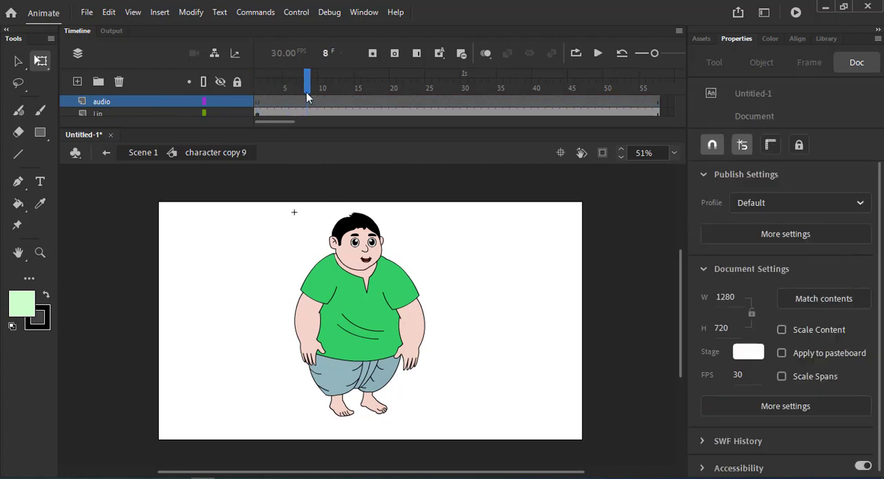
left_click(259, 114)
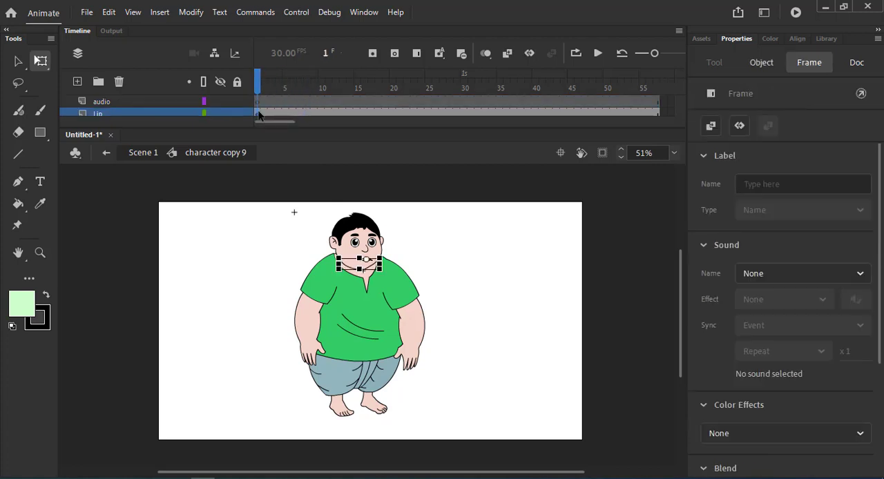
left_click(763, 63)
left_click(753, 393)
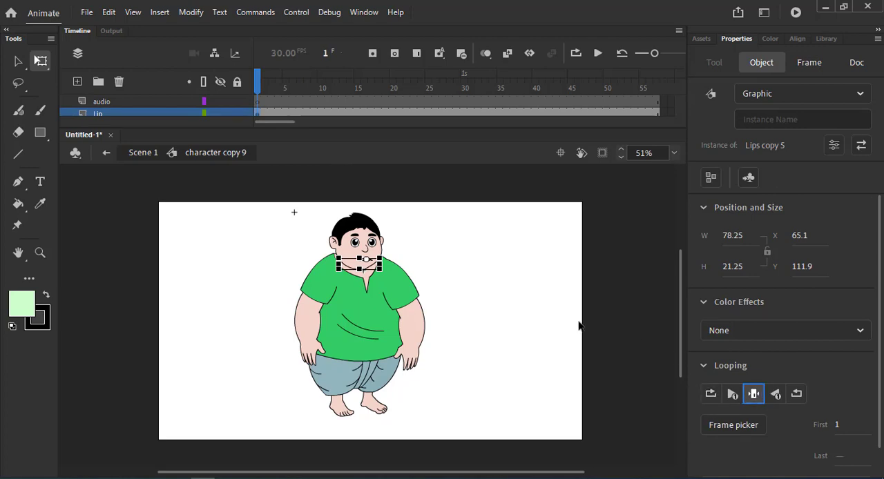
left_click(503, 280)
Switch to File Explorer and import Marker 01.wav from the Audio folder onto the audio layer.
left_click(249, 104)
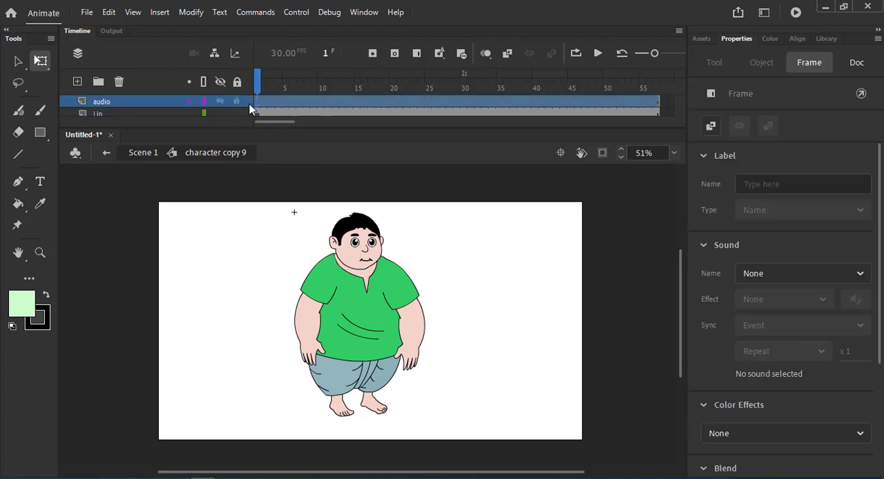
left_click(130, 478)
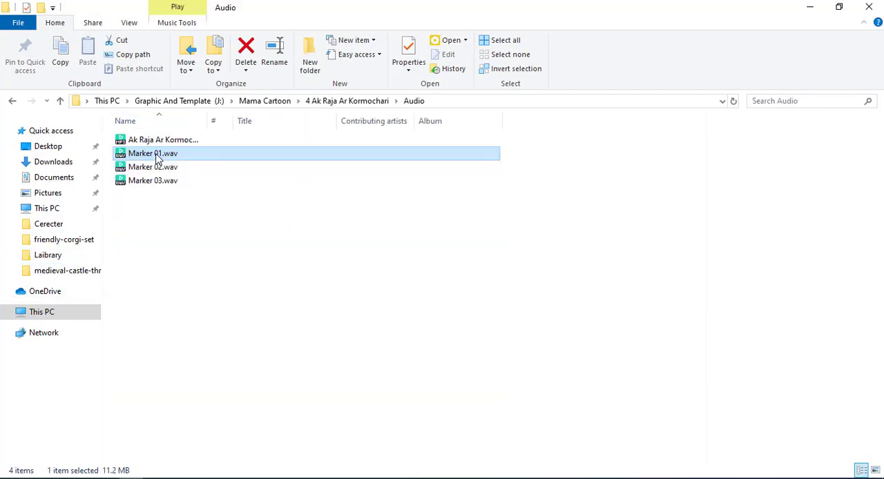
mouse_move(152, 157)
left_mouse_down()
mouse_move(266, 248)
mouse_move(320, 345)
mouse_move(199, 478)
mouse_move(228, 302)
left_mouse_up()
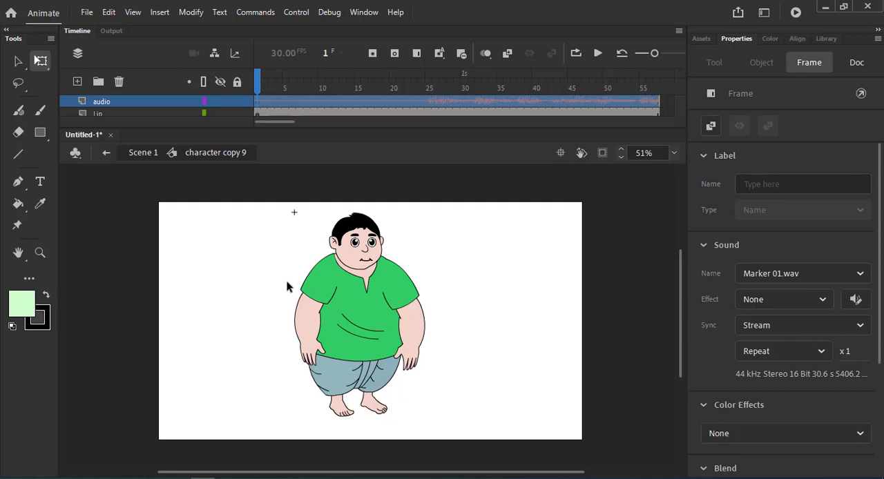
Enlarge the timeline to show every layer and extend all layers to frame 1040.
left_click_drag(504, 127, 481, 326)
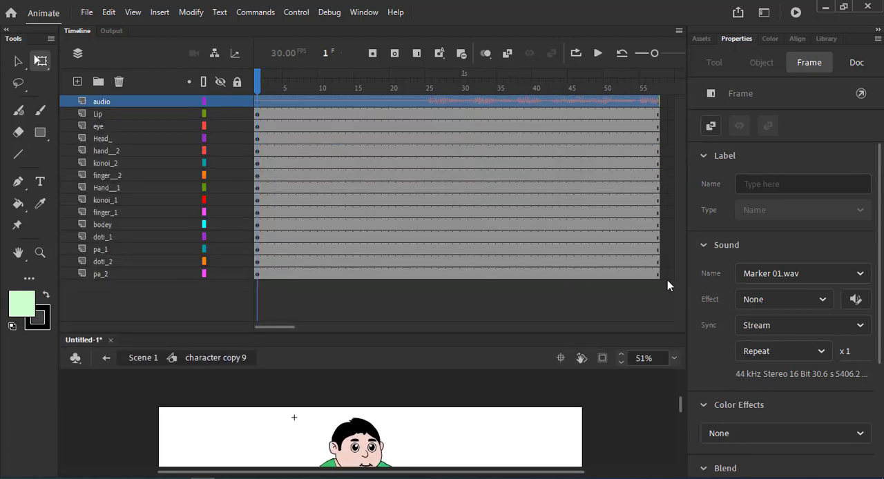
left_click_drag(667, 280, 735, 76)
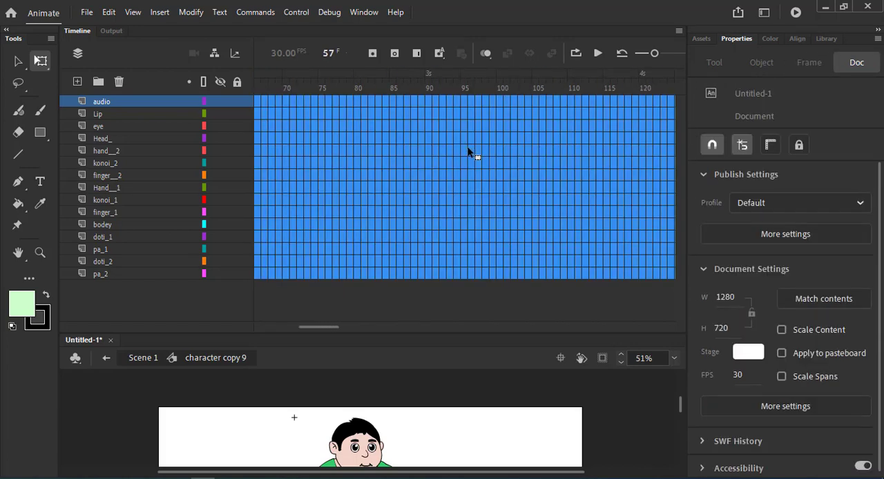
key("F5")
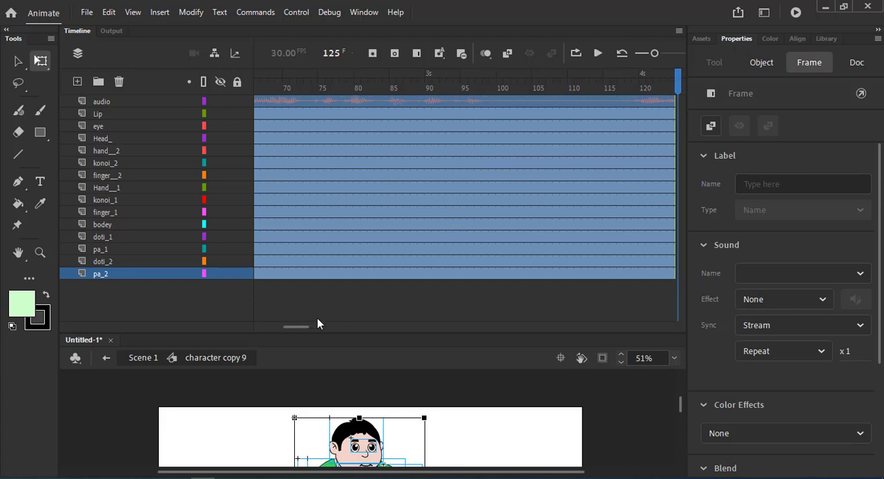
left_click_drag(296, 327, 475, 328)
left_click_drag(456, 103, 590, 302)
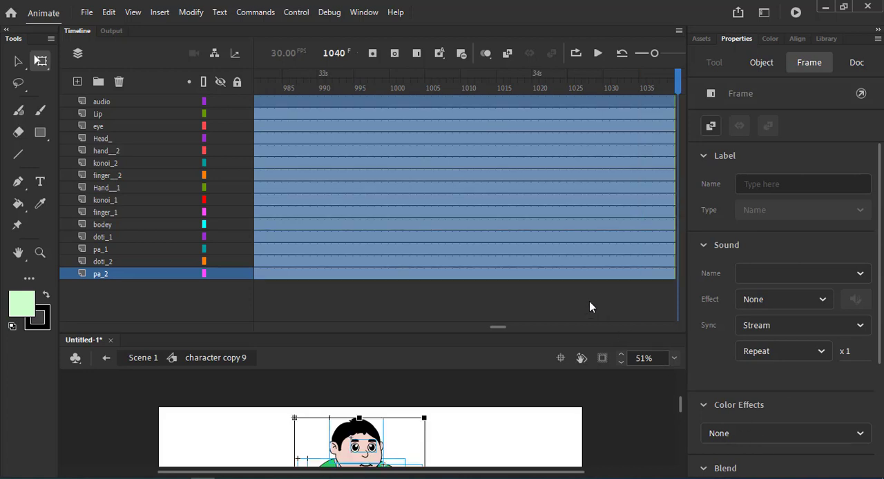
Remove the surplus frames at the end of all layers and shrink the timeline area again.
key("shift+F5")
key("shift+F5")
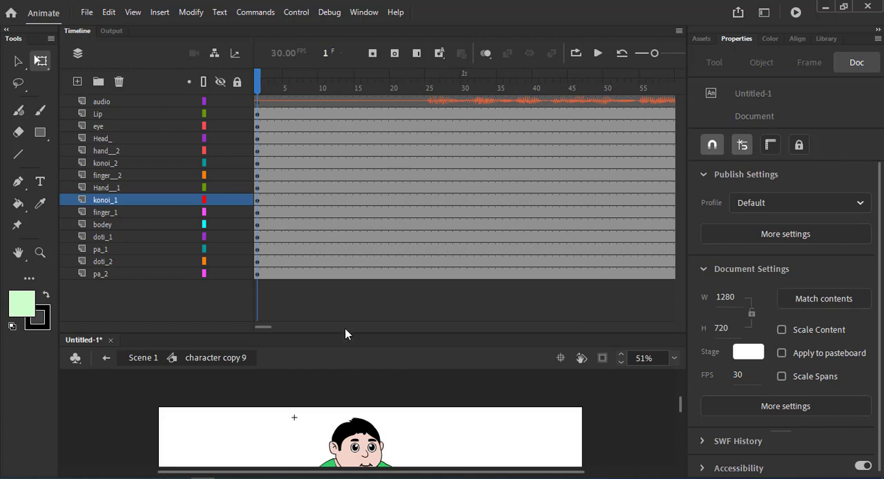
left_click_drag(343, 337, 345, 160)
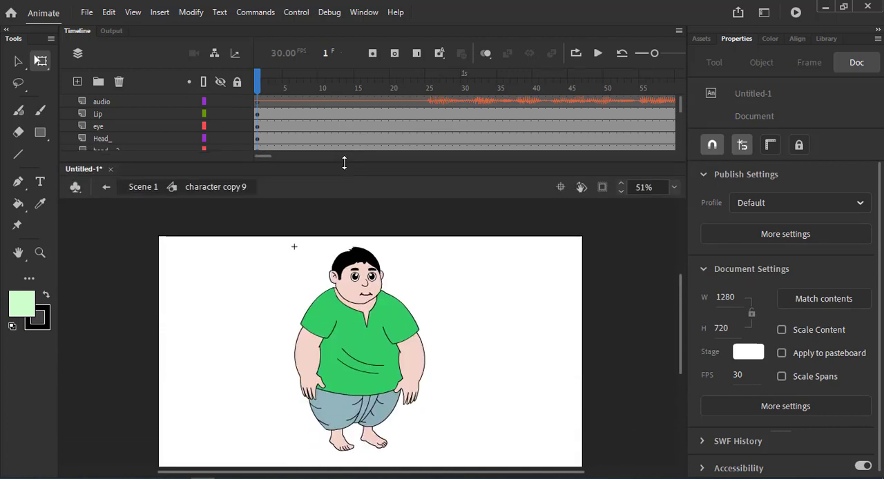
left_click(114, 101)
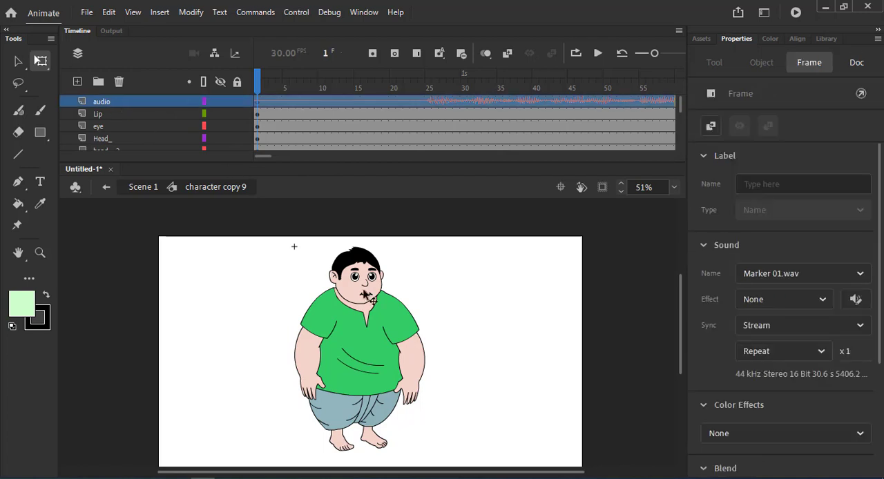
left_click(361, 297)
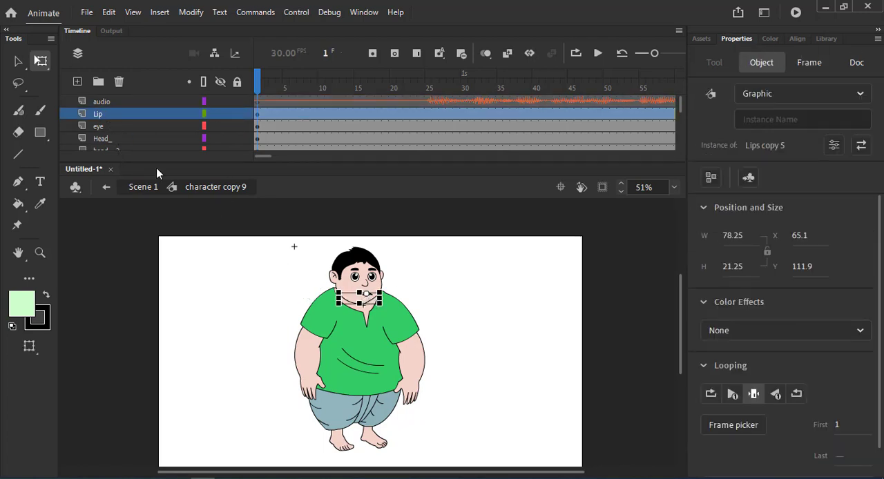
left_click(110, 126)
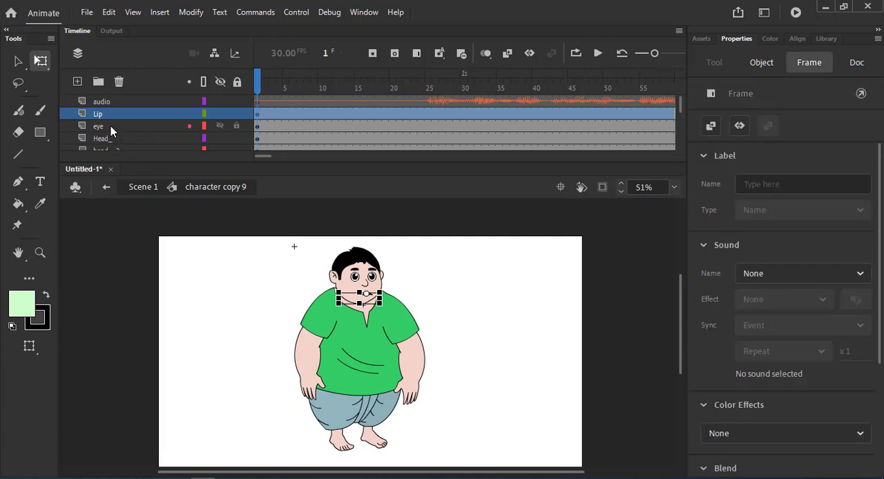
left_click(115, 138)
left_click(115, 127)
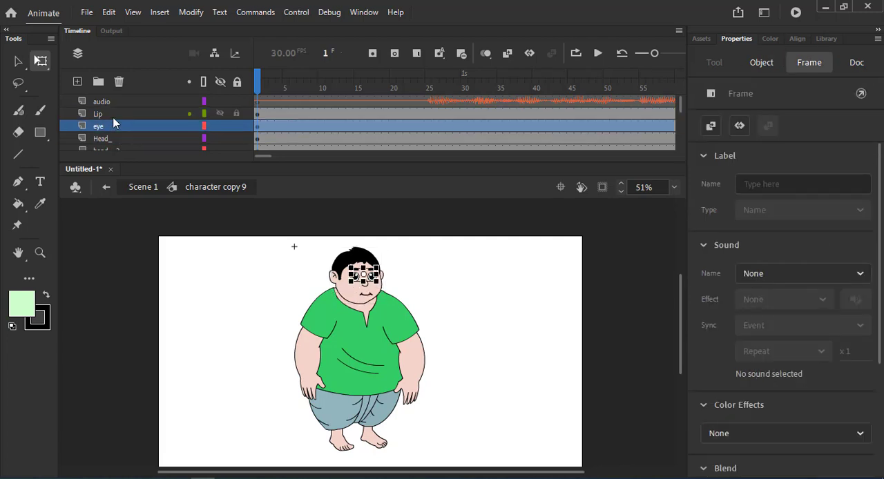
left_click(116, 114)
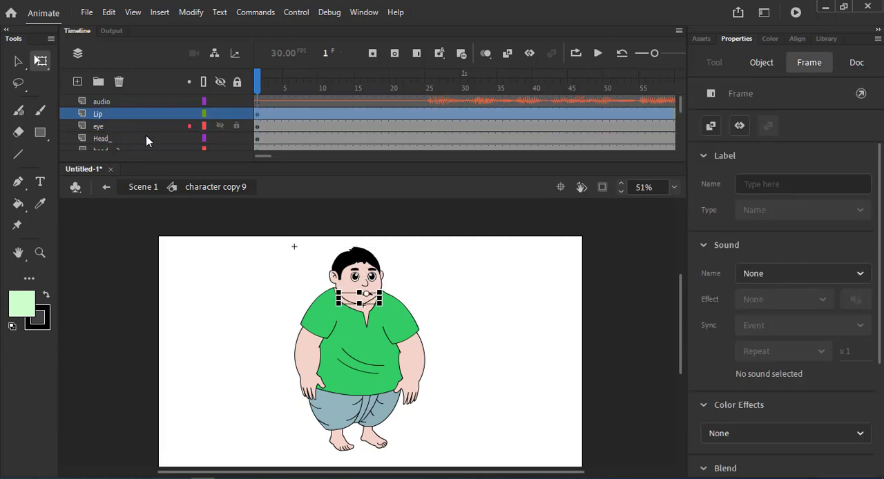
left_click(202, 257)
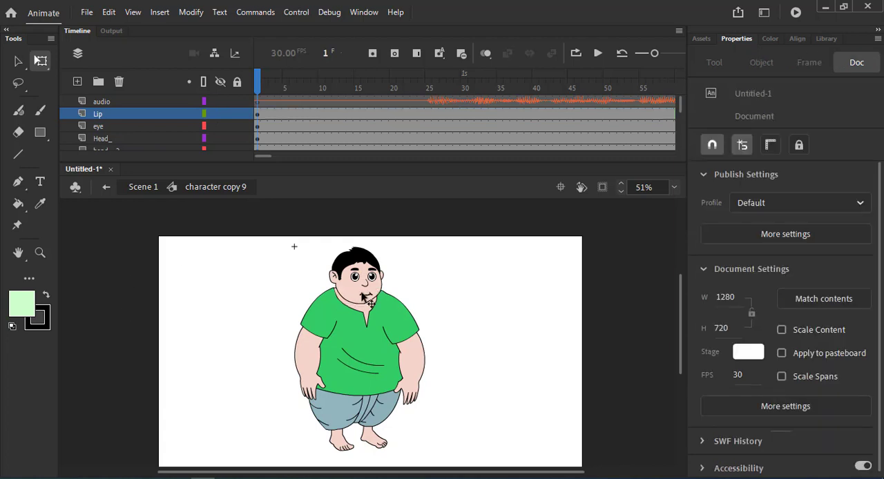
Shift the lip graphic to X 61 and open its automatic lip syncing setup.
left_click(361, 295)
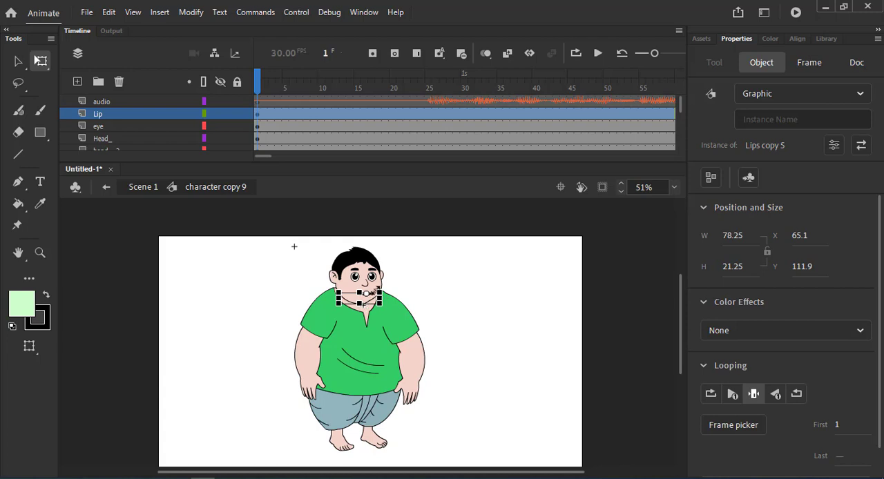
left_click_drag(795, 228, 791, 228)
scroll(786, 336, "down", 1)
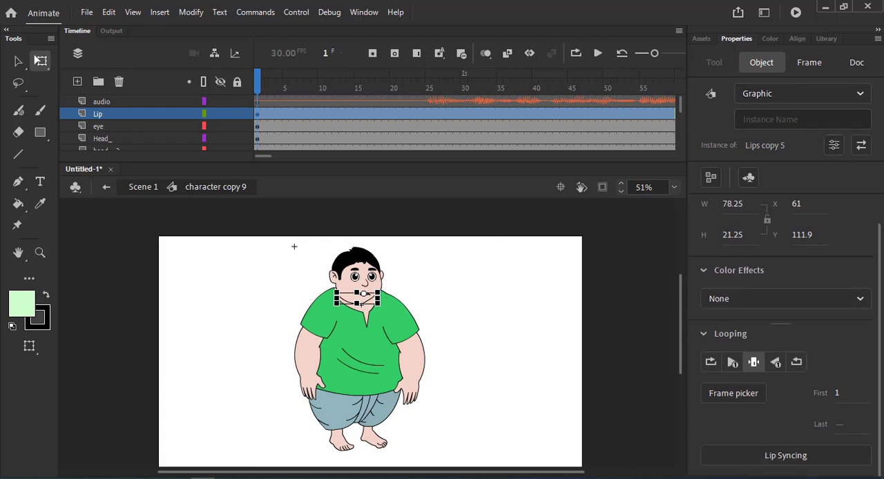
left_click(787, 457)
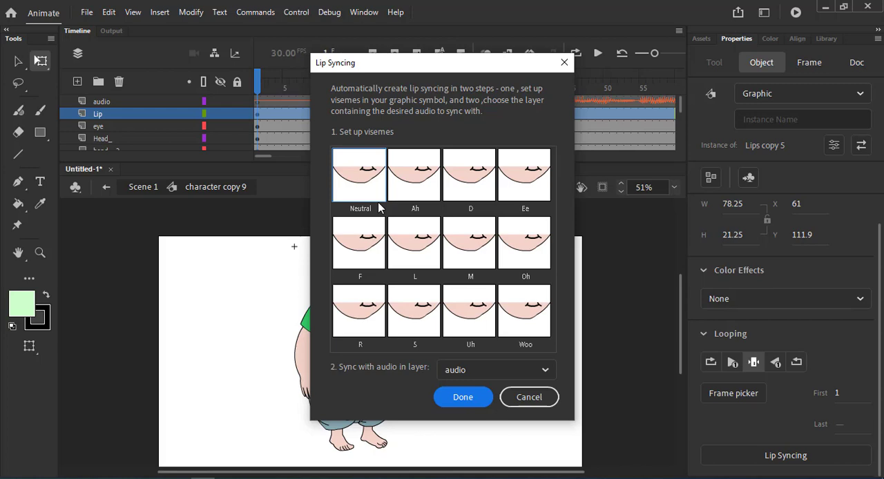
Assign the closed-mouth frame to the Neutral viseme and frame 4 to the Ah viseme.
left_click(357, 190)
left_click(424, 229)
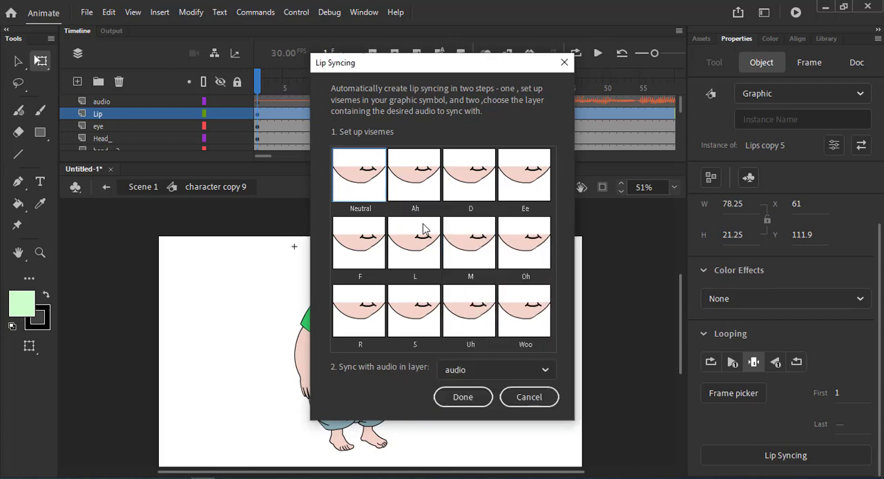
left_click(421, 182)
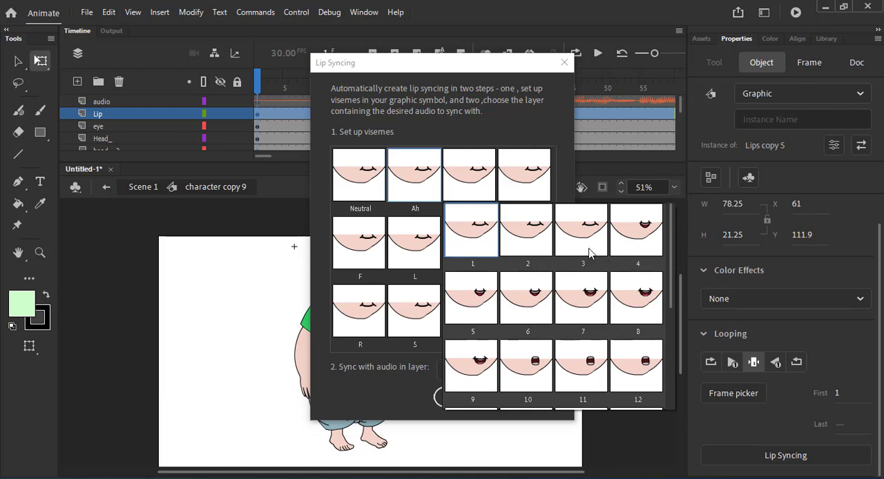
left_click(642, 237)
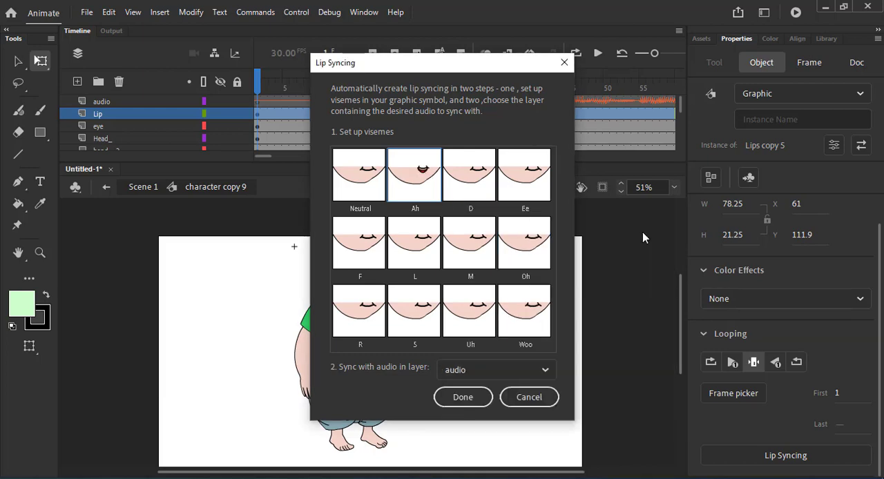
Assign mouth frame 1 to the D viseme and frame 14 to the Ee viseme.
left_click(478, 187)
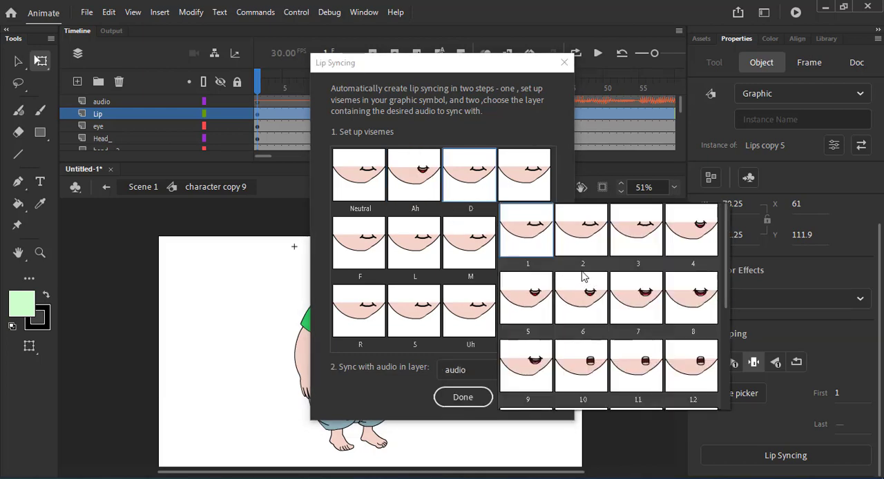
left_click(542, 245)
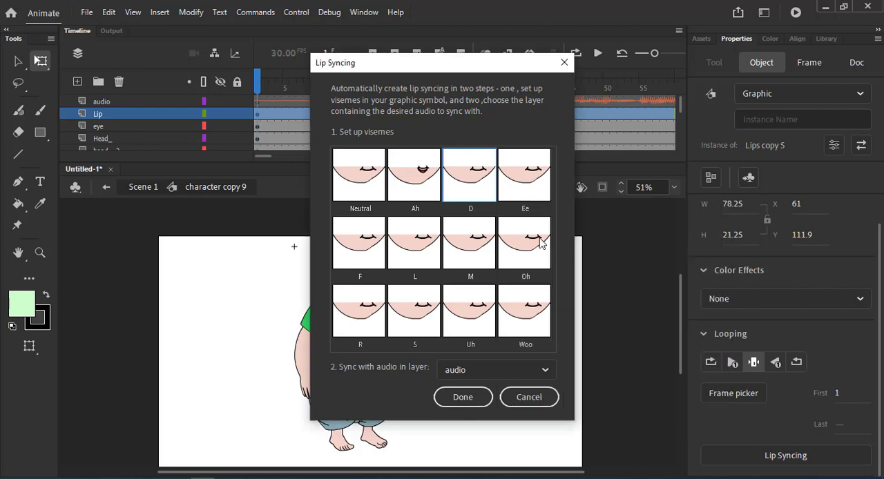
left_click(532, 186)
scroll(777, 279, "up", 1)
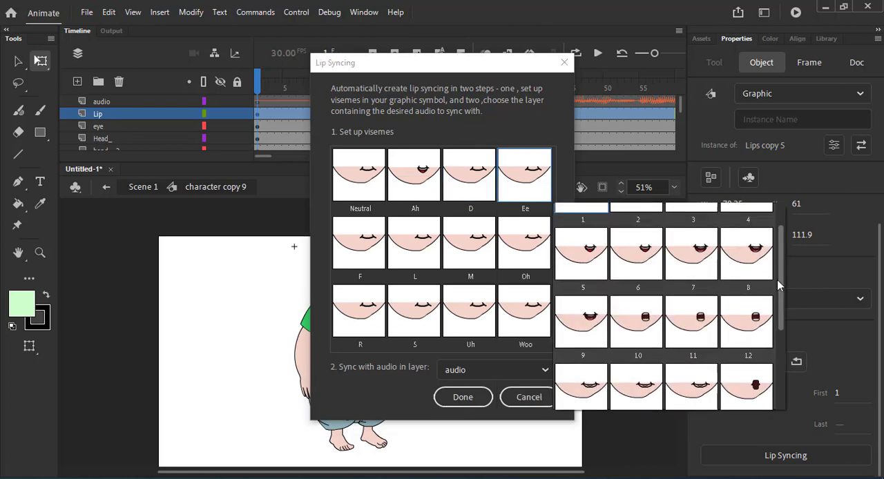
left_click_drag(777, 279, 779, 326)
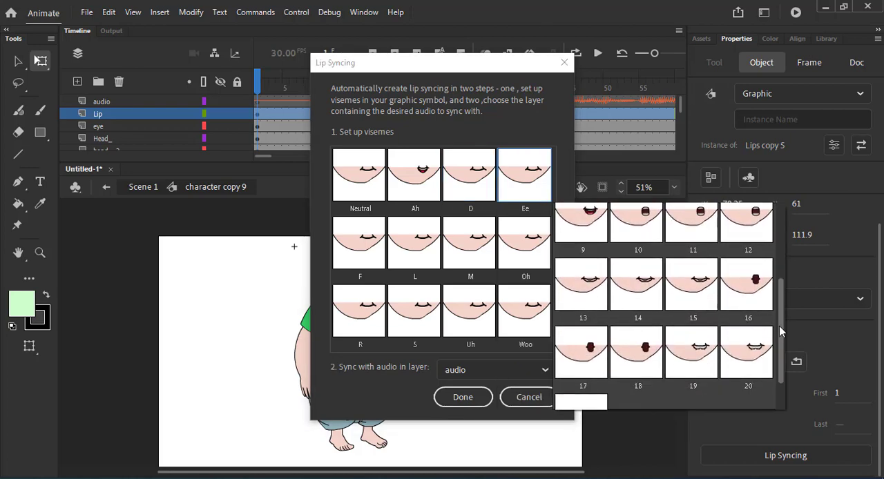
left_click(636, 290)
Assign the wide toothy mouth frame to the F viseme and frame 8 to the L viseme.
left_click(368, 255)
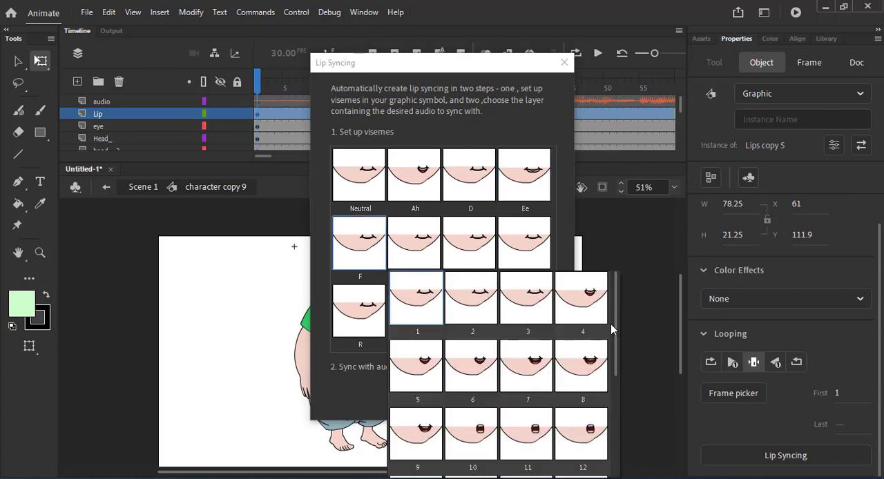
left_click_drag(610, 329, 624, 430)
left_click(453, 272)
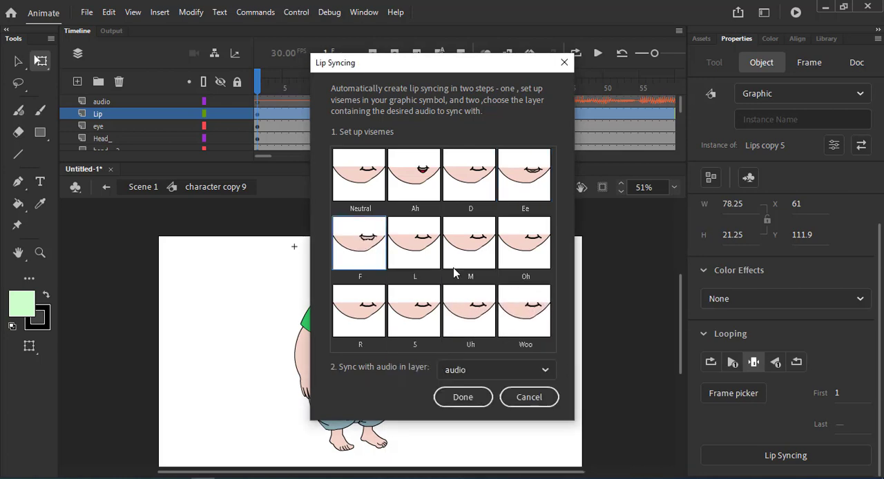
left_click(423, 243)
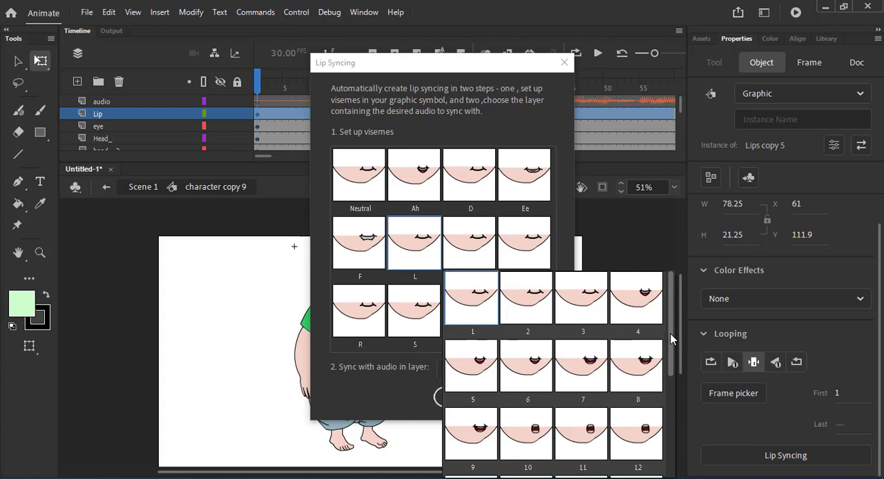
mouse_move(670, 338)
left_mouse_down()
mouse_move(666, 392)
mouse_move(656, 337)
left_mouse_up()
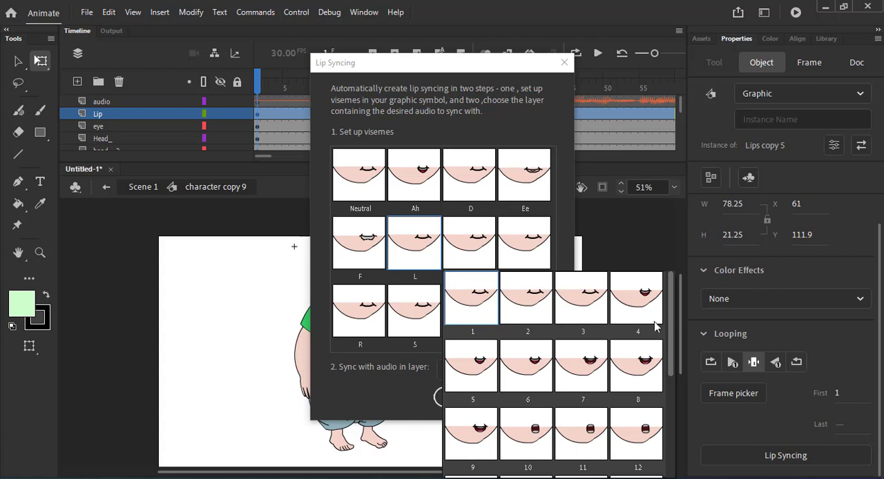
left_click(637, 360)
Assign the closed-mouth frame 1 to the M viseme and frame 12 to the Oh viseme.
left_click(478, 254)
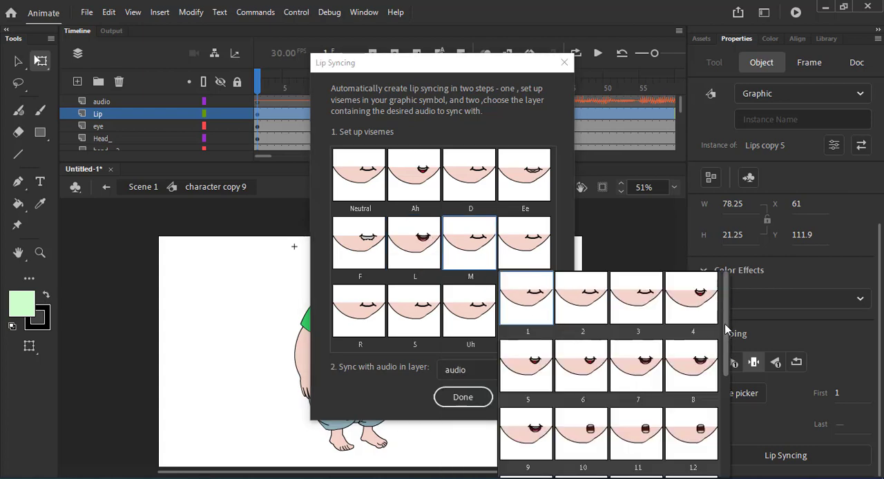
left_click(532, 300)
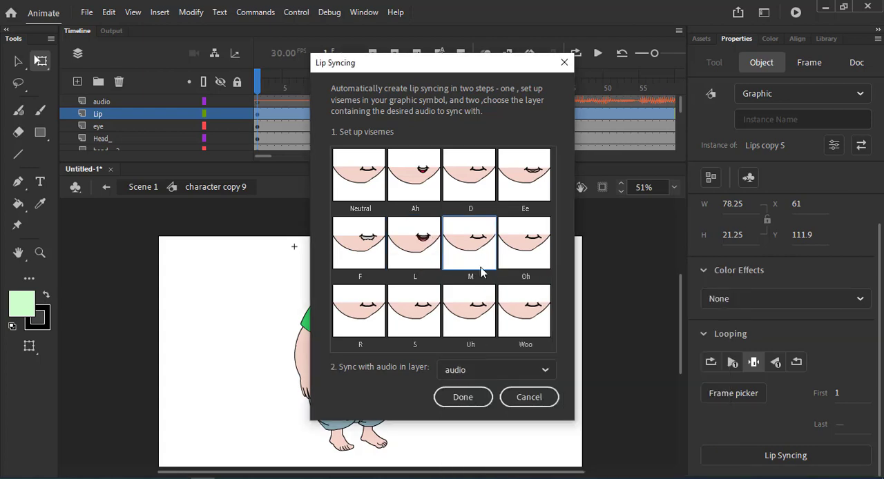
left_click(523, 249)
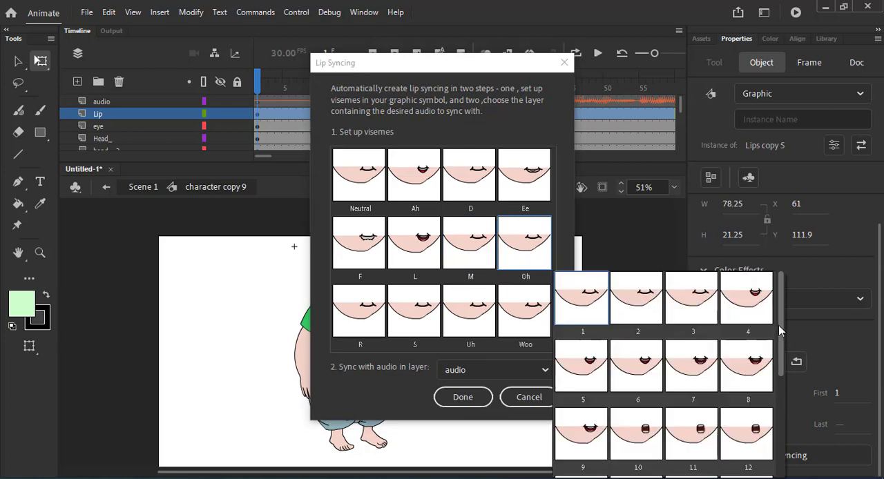
scroll(778, 326, "down", 1)
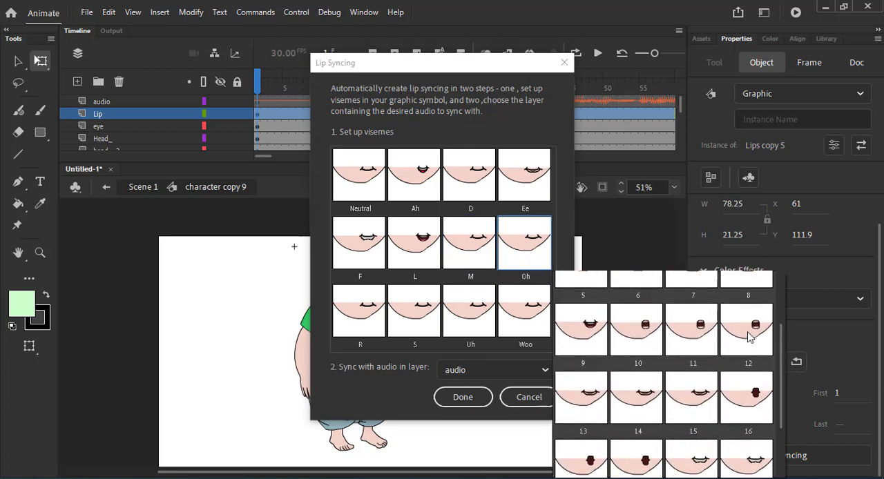
left_click(750, 342)
Assign frame 9 to the R viseme and a slightly open mouth frame to the S viseme.
left_click(366, 309)
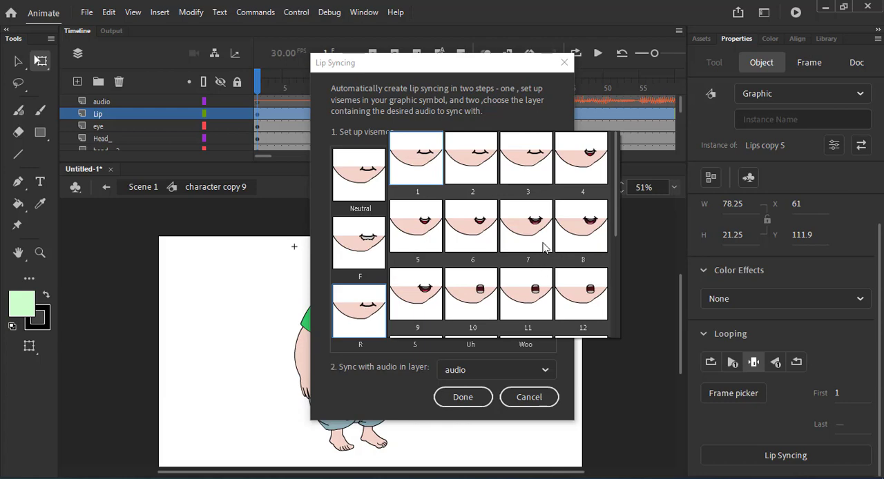
left_click(428, 295)
left_click(416, 321)
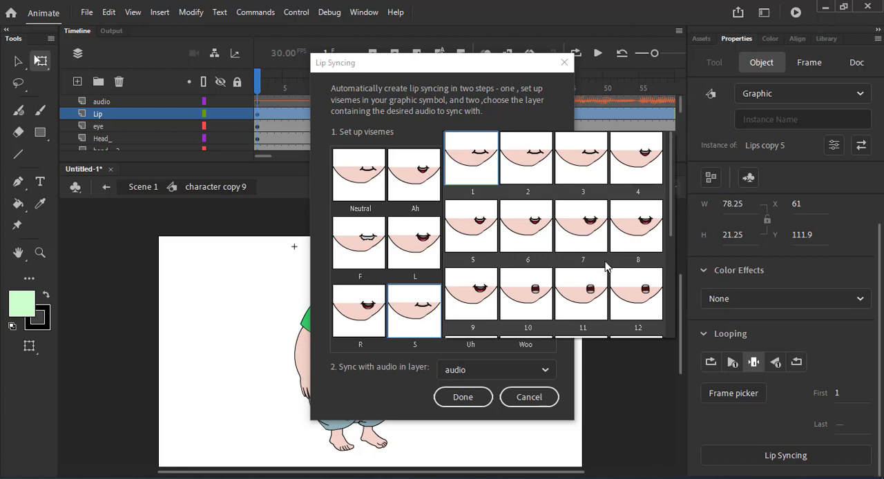
left_click_drag(669, 216, 673, 259)
left_click(529, 290)
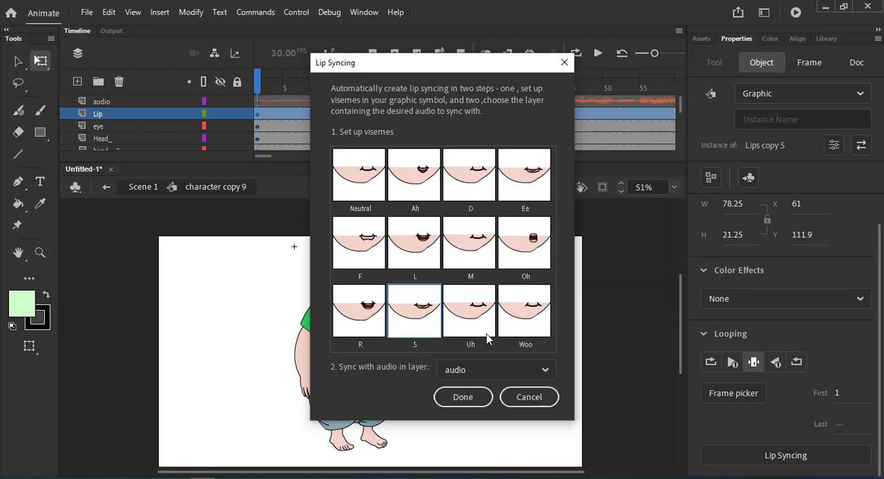
Assign the narrow dark open-mouth frame to the Uh viseme and frame 12 to the Woo viseme.
left_click(470, 319)
left_click_drag(725, 211, 732, 273)
left_click(578, 302)
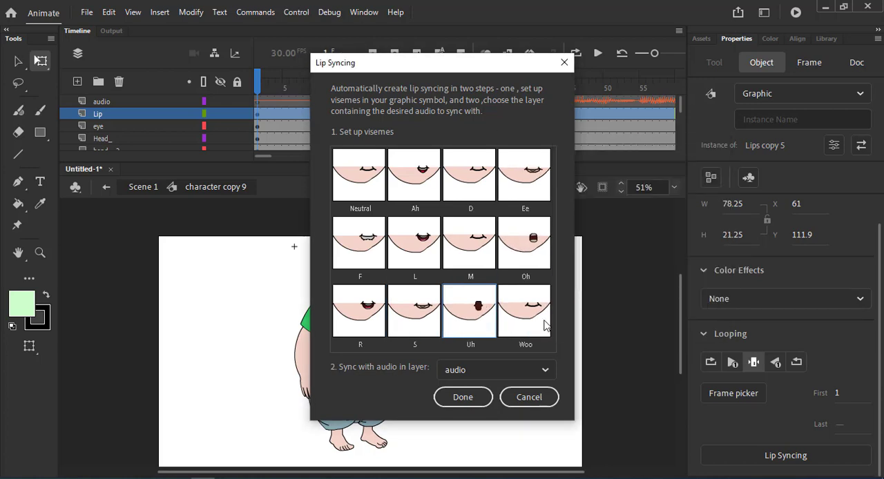
left_click(519, 312)
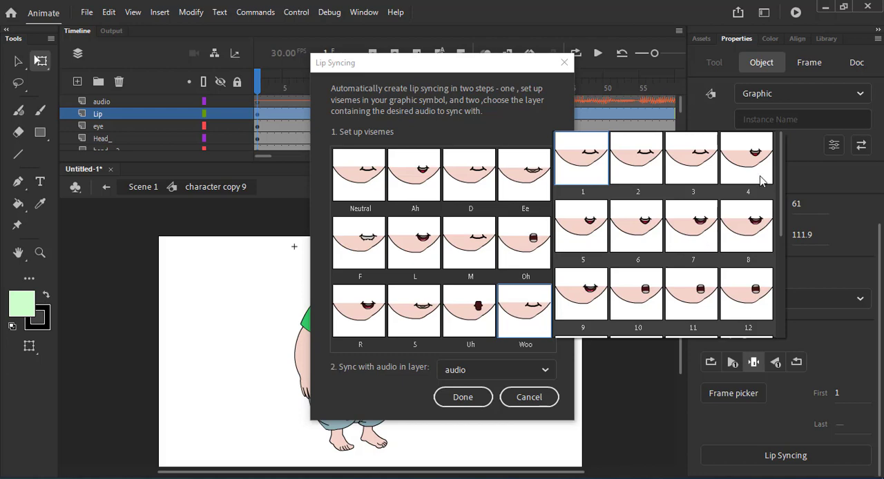
left_click(752, 294)
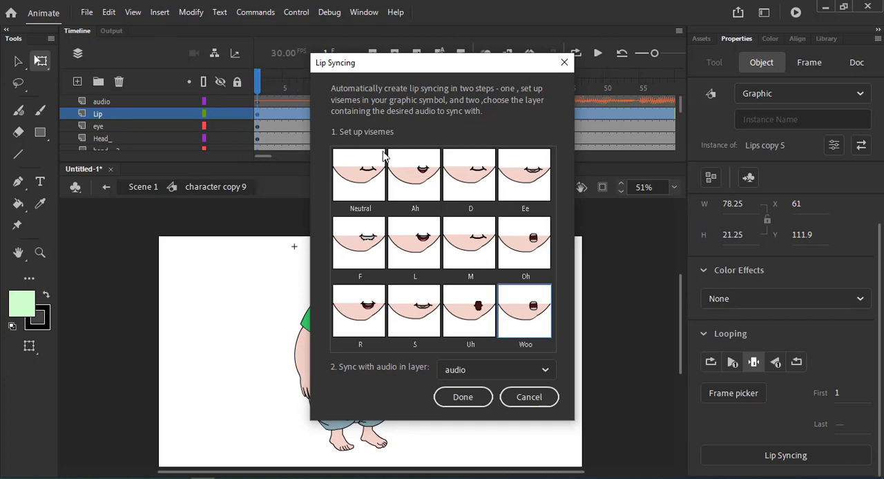
Choose the audio layer as the sync source and generate the lip-sync keyframes on the Lip layer.
left_click(467, 371)
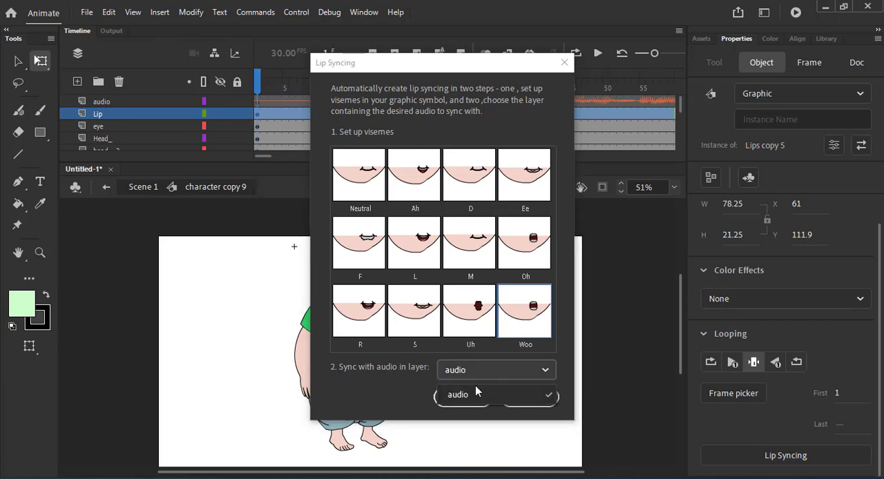
left_click(470, 394)
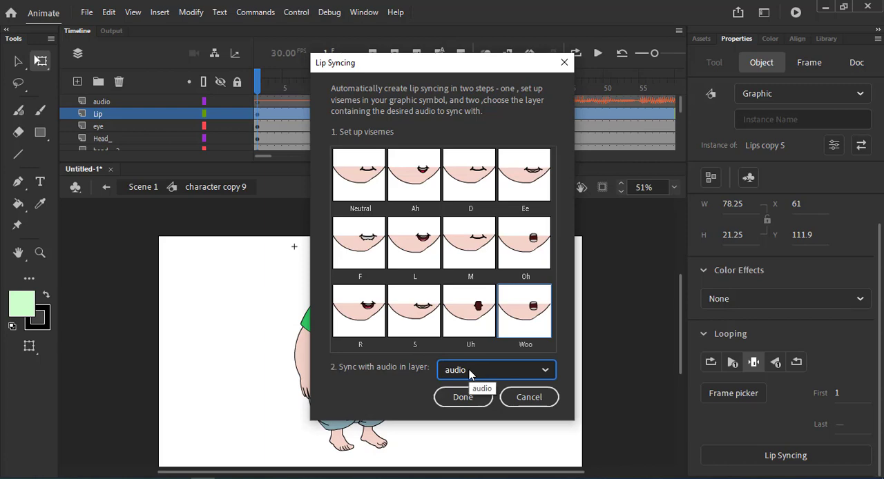
left_click(469, 369)
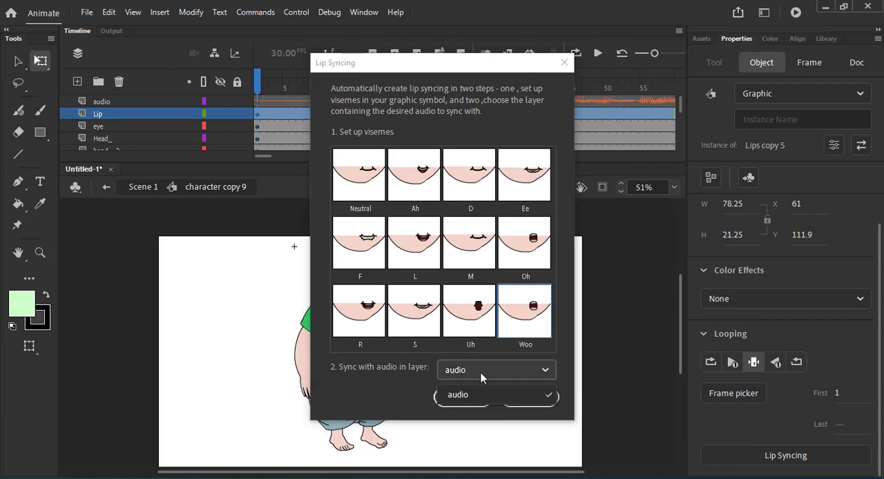
left_click(467, 369)
left_click(468, 369)
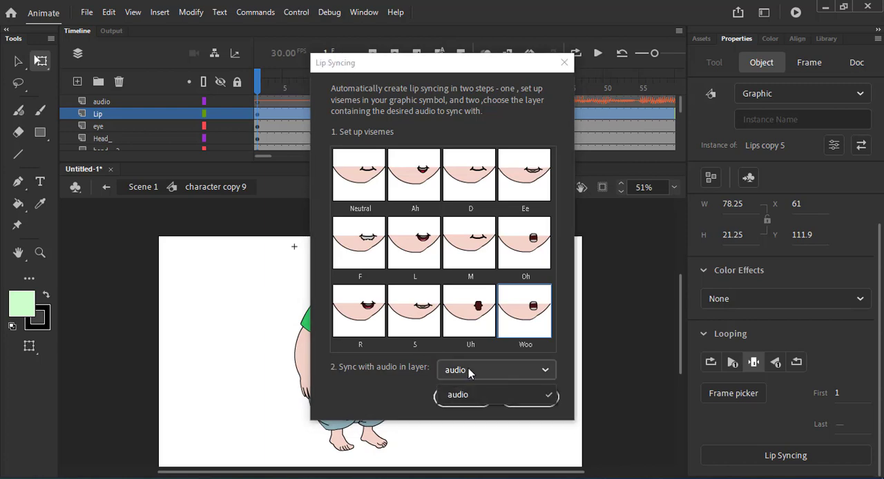
left_click(463, 397)
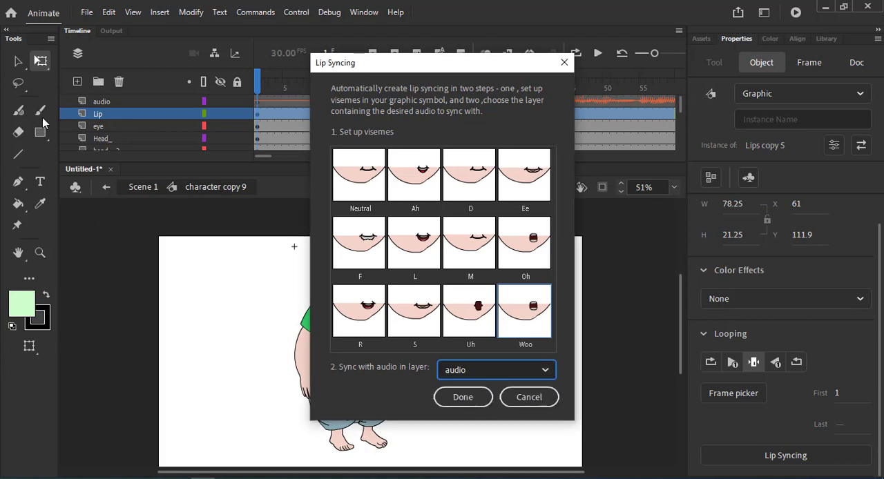
left_click(472, 372)
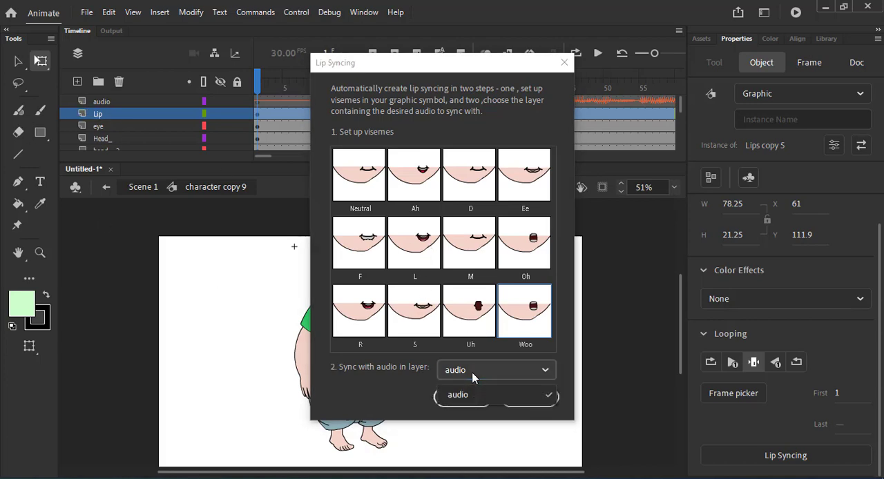
left_click(476, 391)
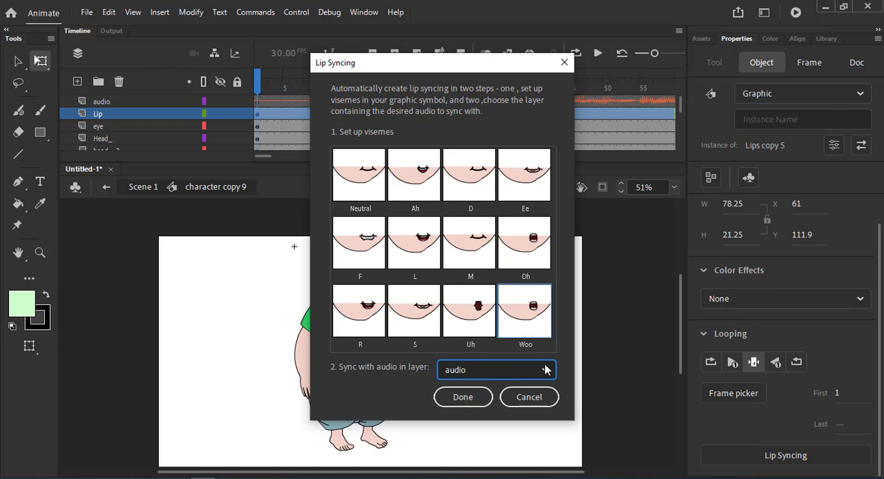
left_click(463, 401)
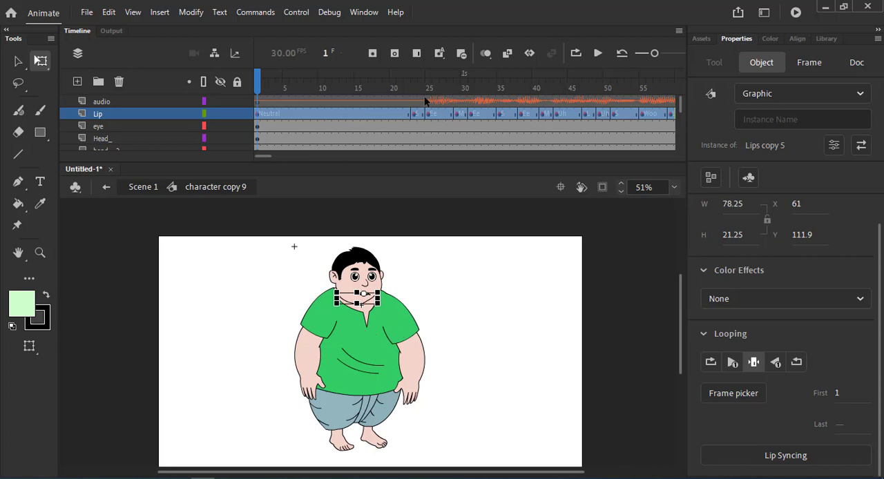
Play back the timeline from frame 1 to preview the lip sync, with the speaker volume raised to 16.
left_click_drag(422, 86, 243, 94)
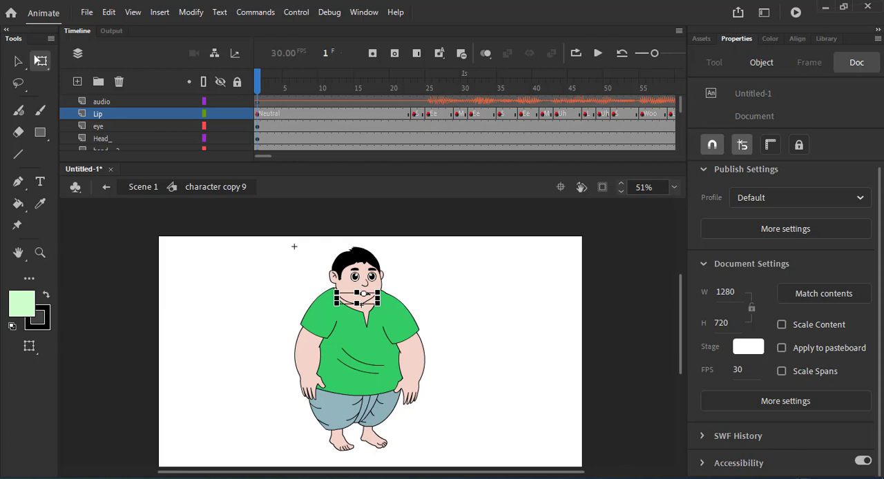
left_click_drag(754, 461, 712, 461)
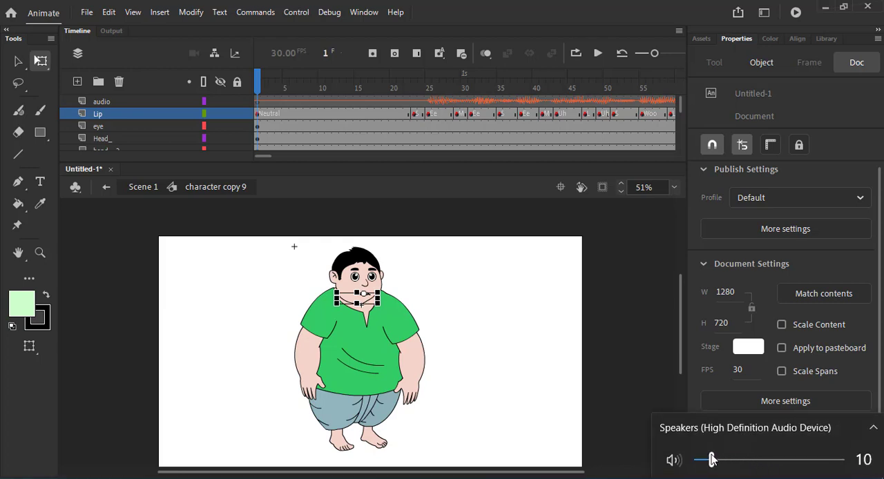
left_click(627, 450)
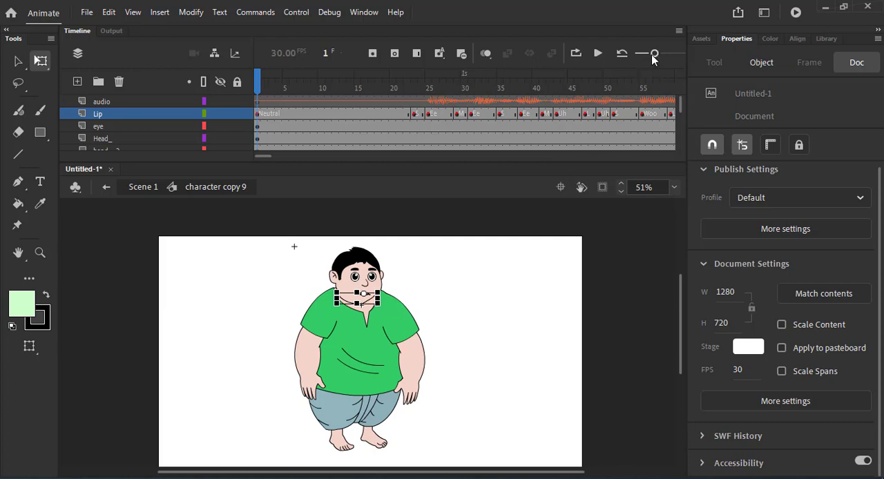
left_click_drag(654, 53, 639, 53)
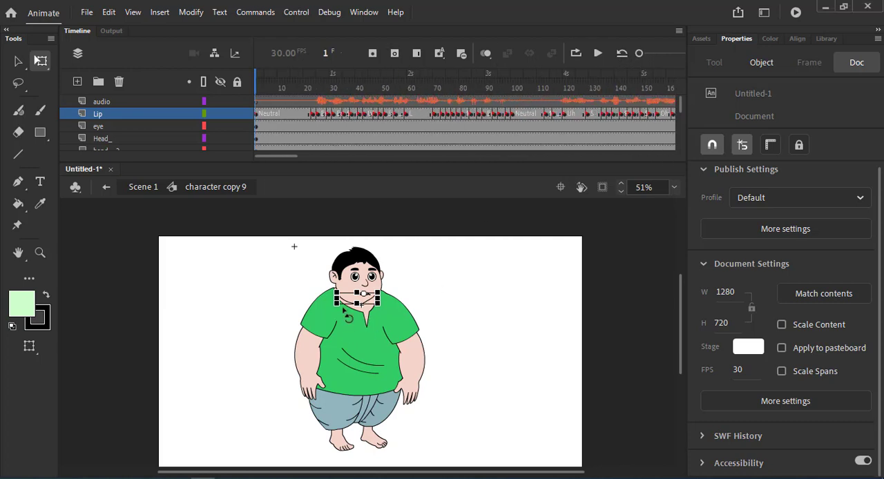
left_click(598, 53)
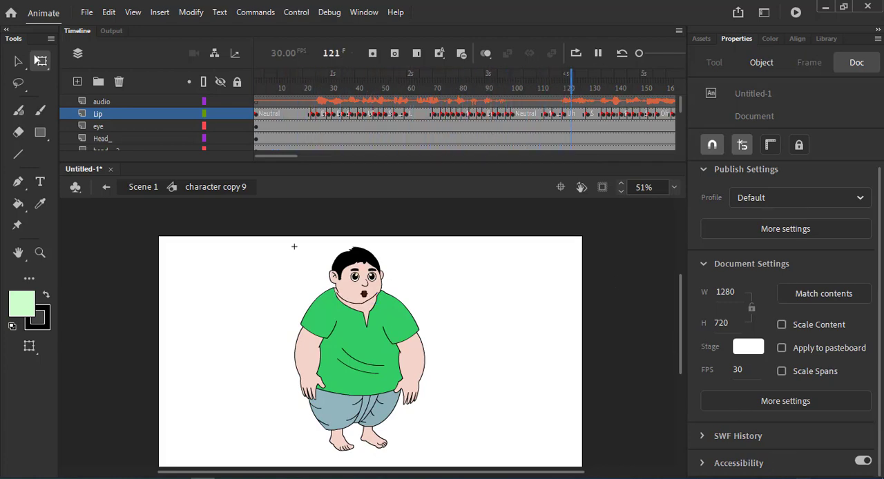
left_click(783, 478)
left_click_drag(711, 466, 717, 470)
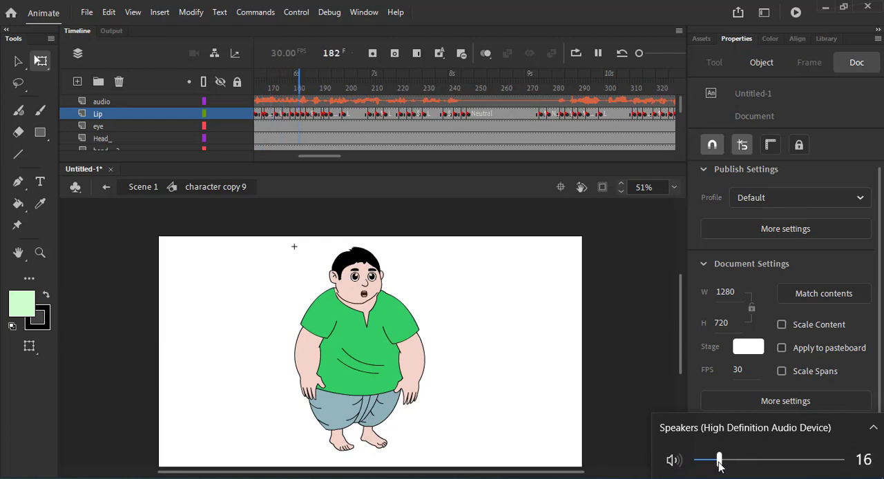
left_click(782, 477)
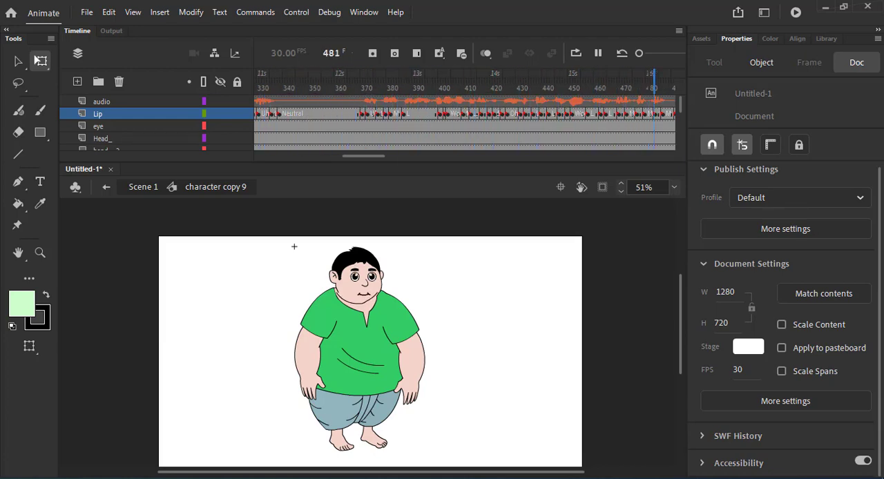
Move the mouth on the opening Neutral span slightly to the right, to X 64.3 and Y 111.5.
scroll(364, 319, "up", 3)
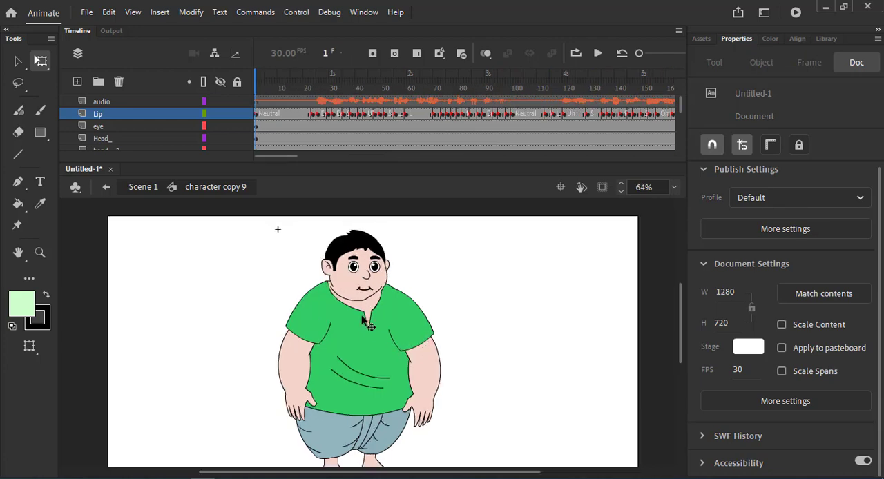
left_click(354, 276)
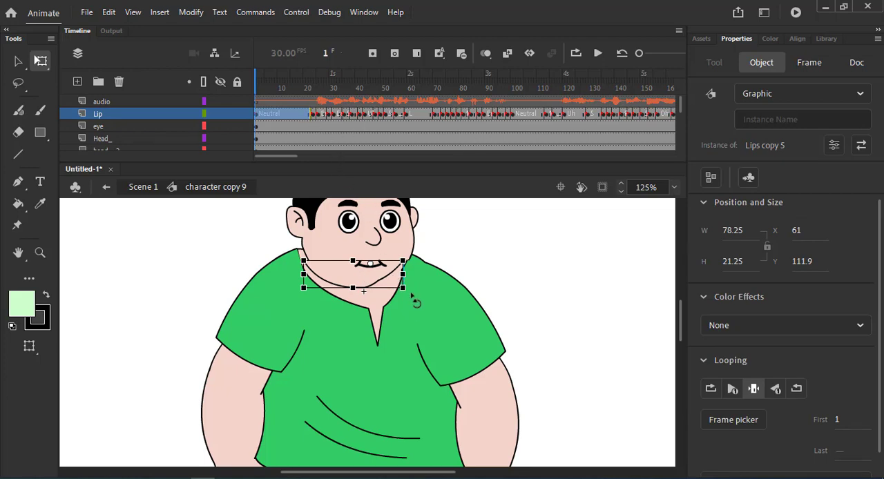
scroll(414, 297, "down", 2)
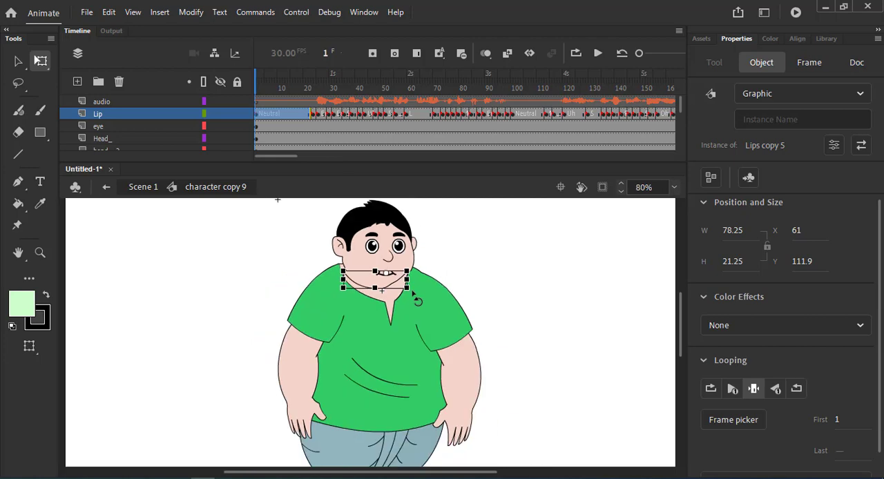
left_click(298, 114)
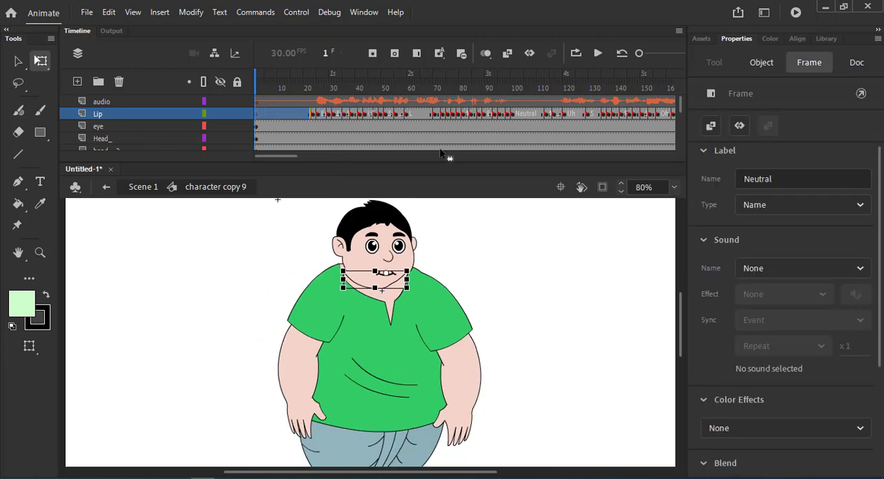
left_click(297, 115)
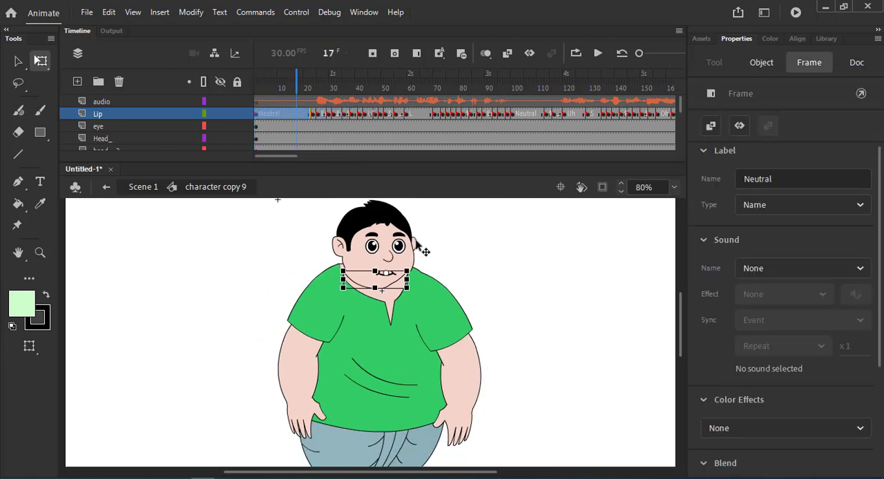
left_click(469, 283)
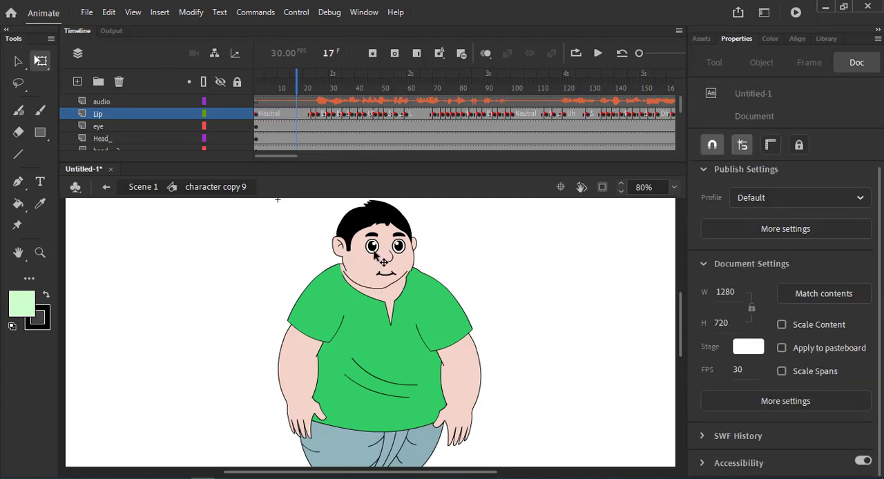
scroll(380, 257, "up", 2)
left_click(384, 293)
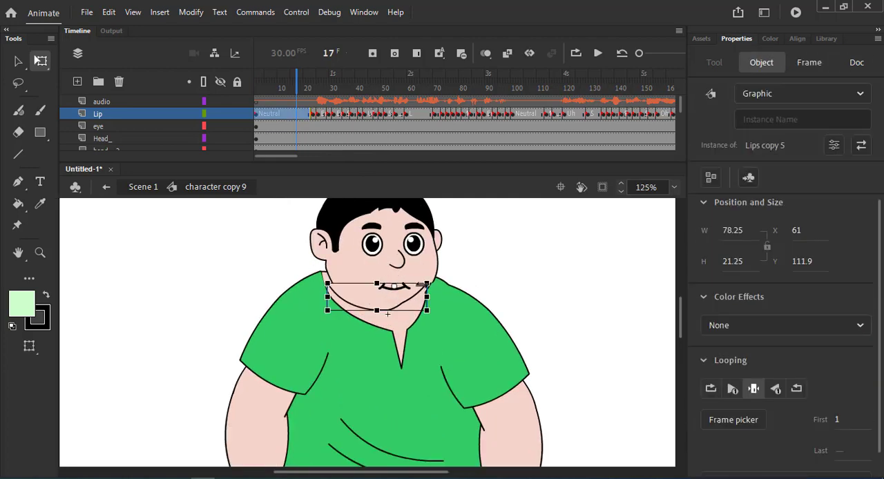
left_click_drag(380, 294, 383, 295)
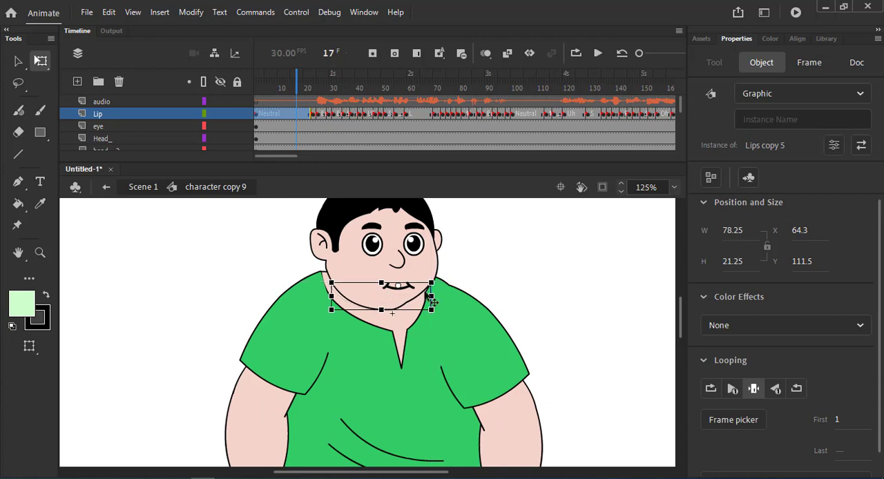
left_click(514, 287)
Scrub the opening frames back to the start and clear all keyframes across the Lip layer.
left_click_drag(317, 87, 258, 104)
left_click(124, 114)
left_click(464, 283)
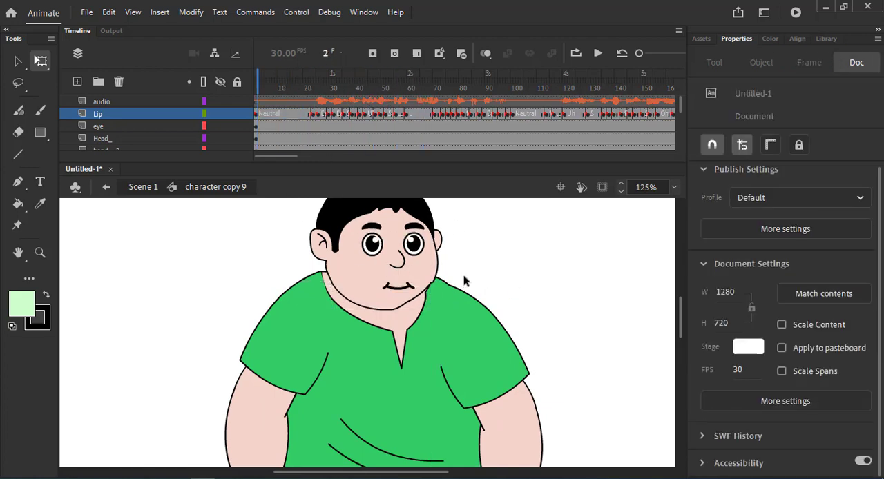
left_click_drag(334, 89, 257, 101)
left_click(117, 114)
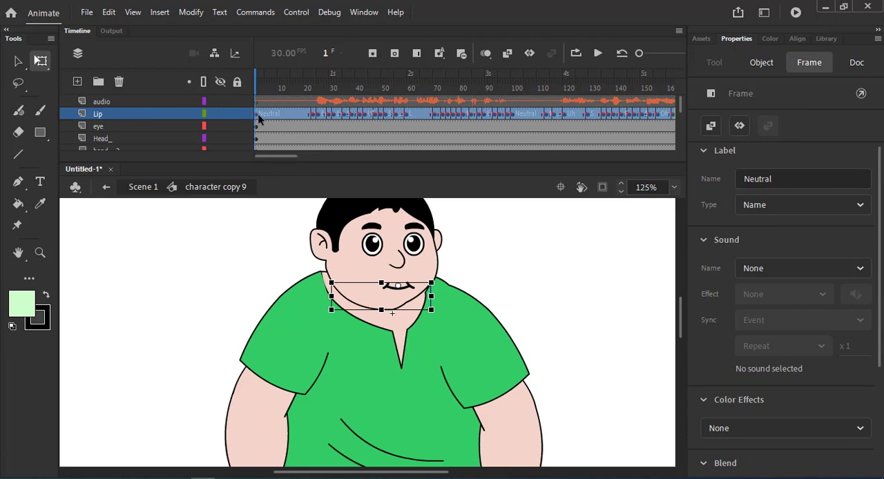
key("period")
right_click(281, 111)
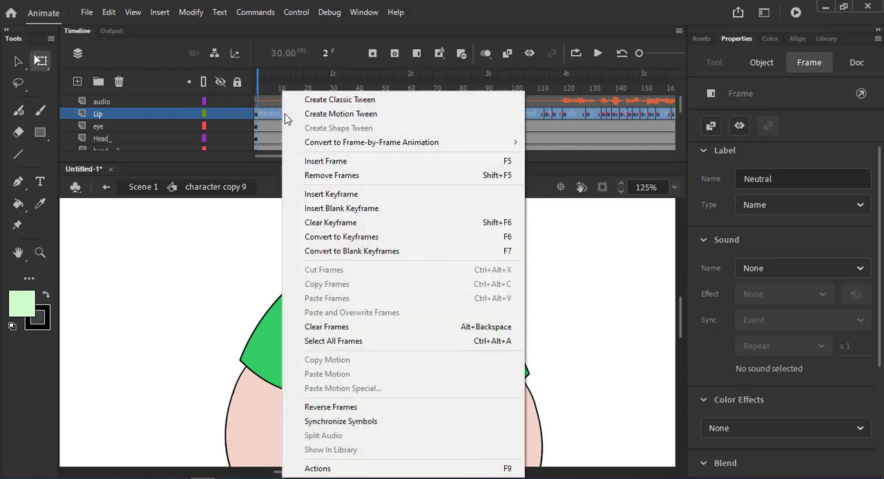
left_click(339, 222)
Select the mouth at frame 1 of the Lip layer and set its first looping frame to 1.
left_click(258, 119)
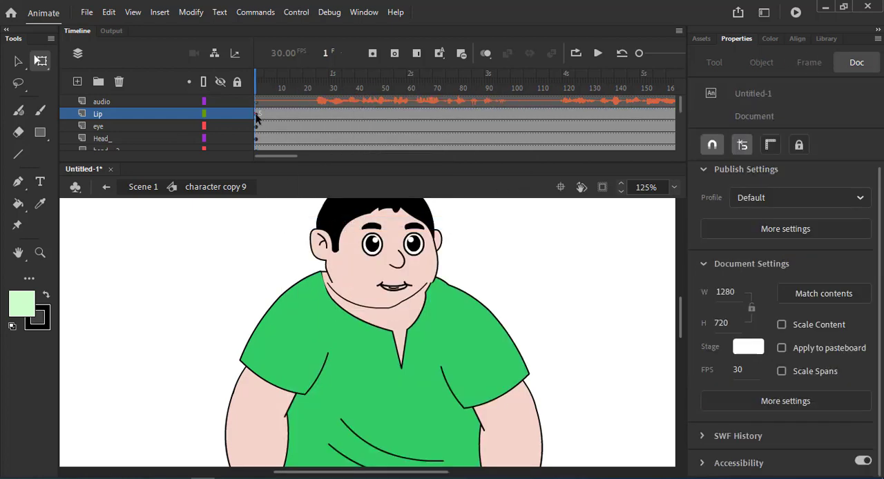
left_click(256, 116)
left_click(839, 392)
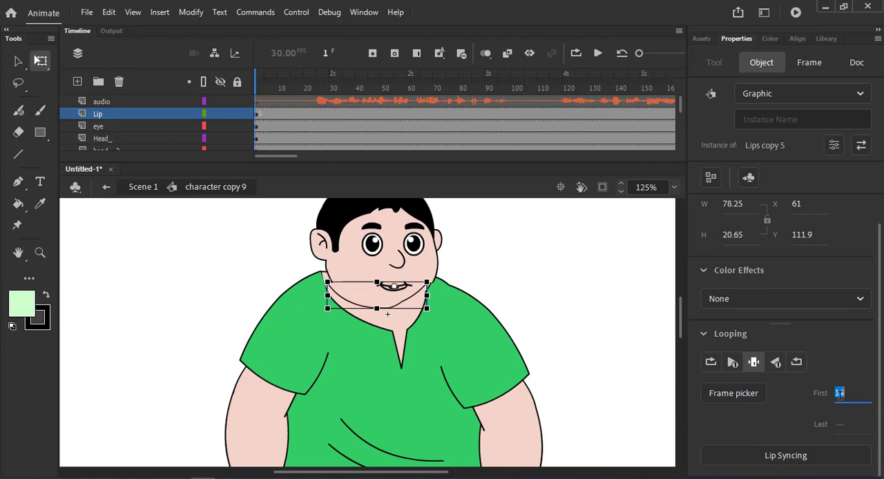
type("1")
left_click(543, 279)
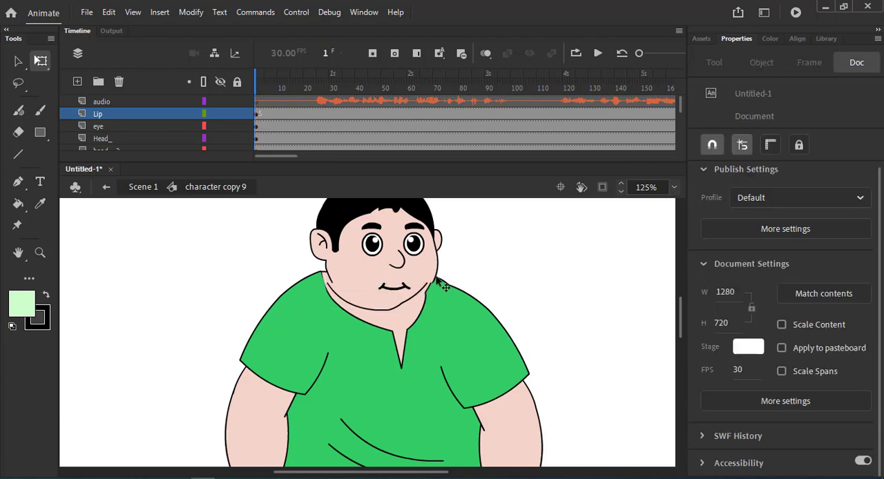
Nudge the mouth to the right on the face until its X position is 64.9.
left_click(364, 297)
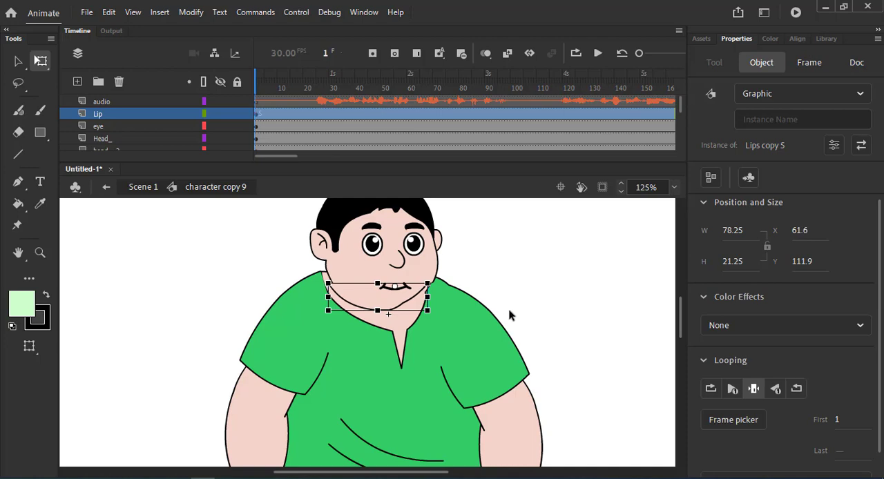
key("Right")
key("Right")
key("Right")
left_click(515, 293)
scroll(511, 280, "up", 2)
left_click(321, 306)
key("Right")
key("Escape")
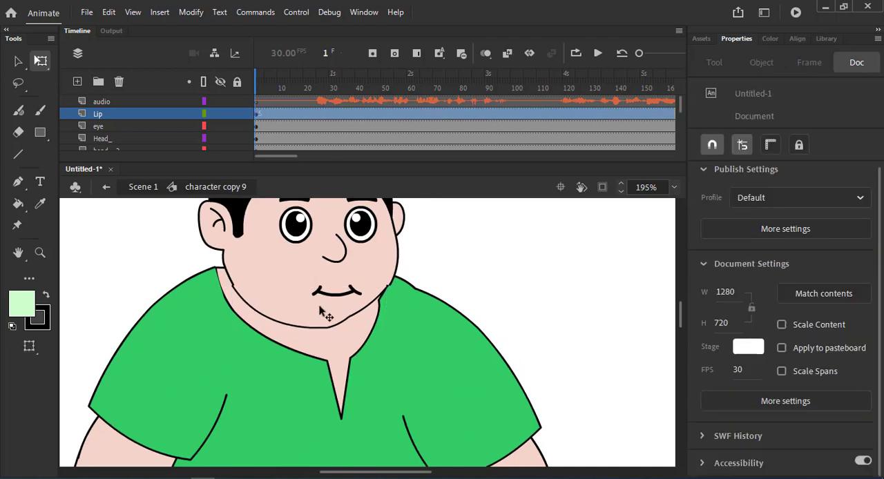
scroll(489, 276, "down", 5)
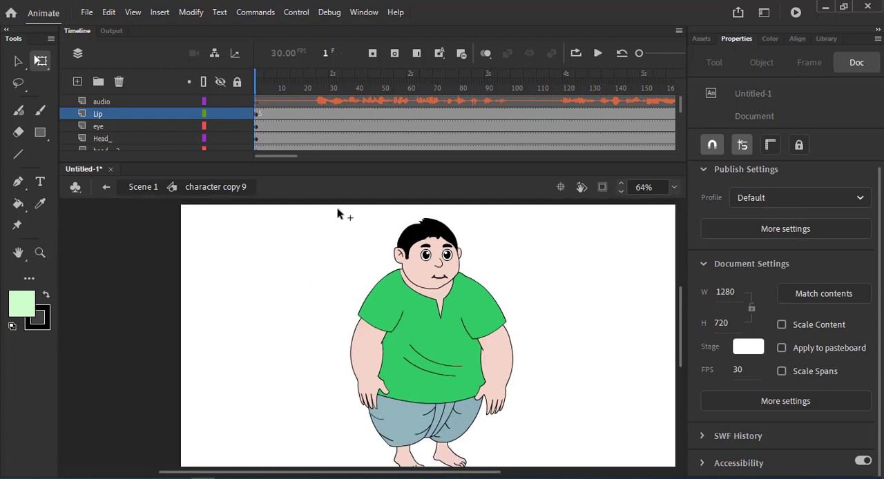
Run Lip Syncing again on the repositioned mouth, using the existing viseme assignments and the audio layer.
left_click(440, 281)
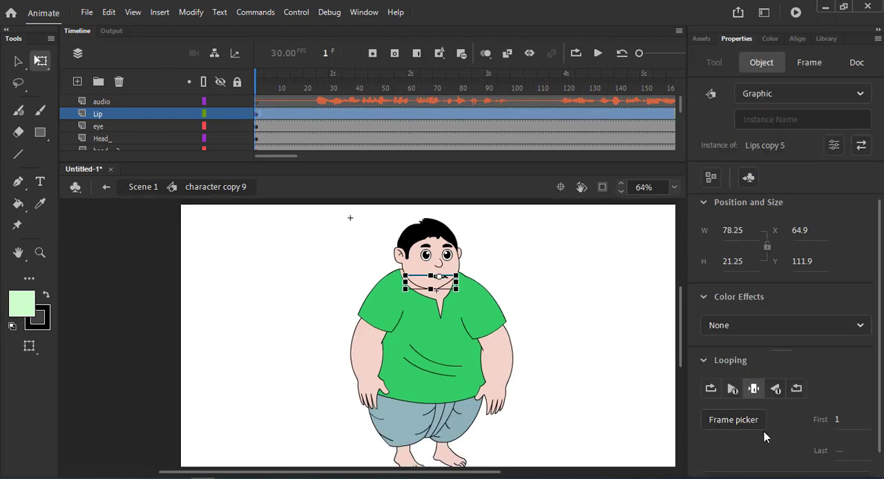
scroll(764, 435, "down", 1)
left_click(780, 456)
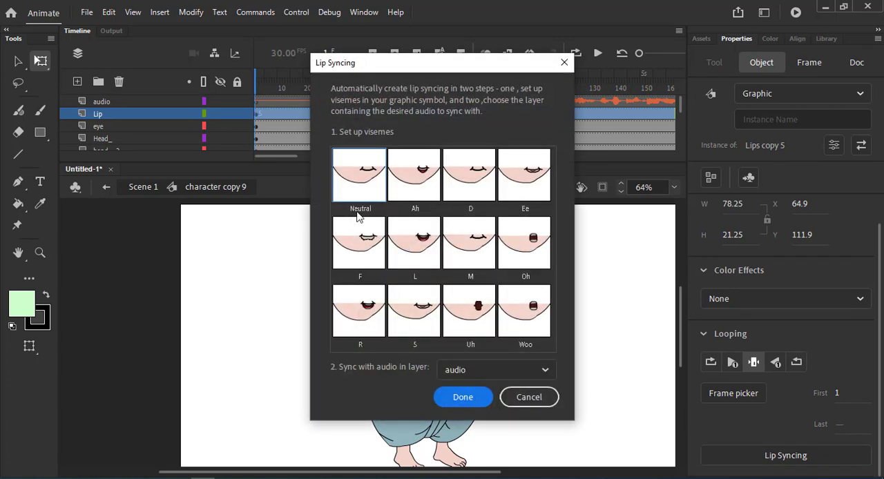
left_click(467, 396)
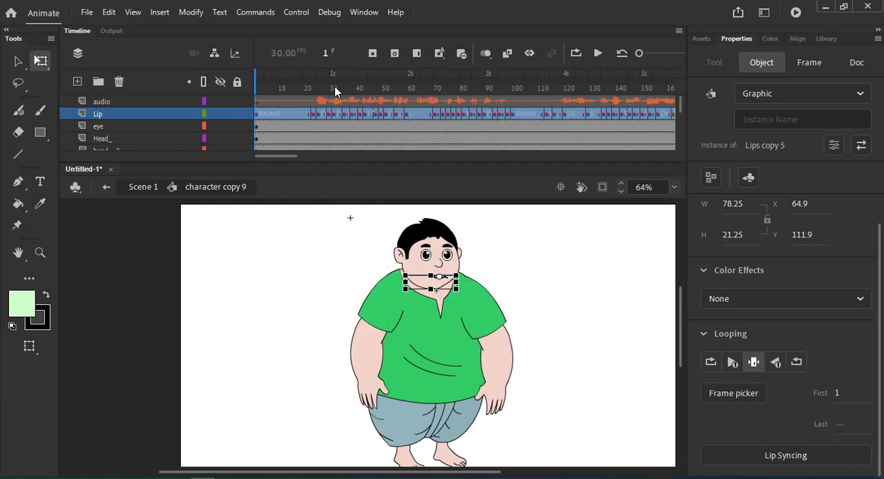
Scrub back to frame 1 and play the timeline to preview the regenerated lip sync.
left_click_drag(389, 89, 222, 107)
left_click(483, 252)
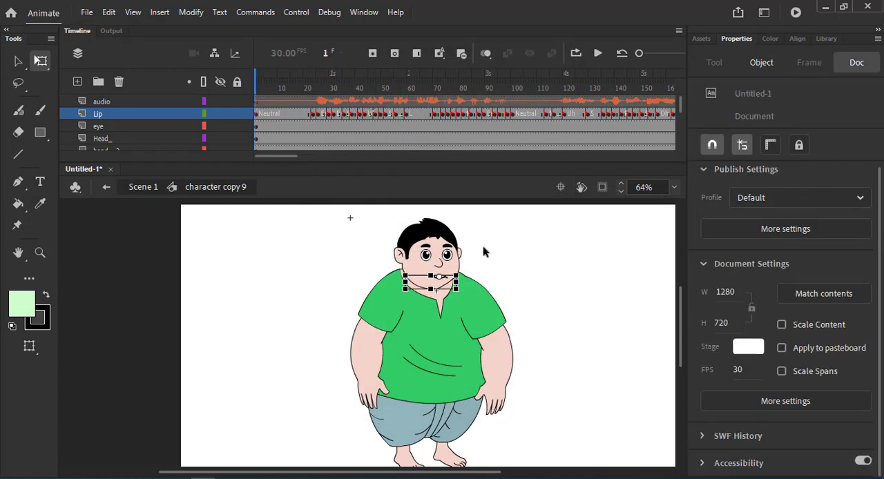
left_click(598, 53)
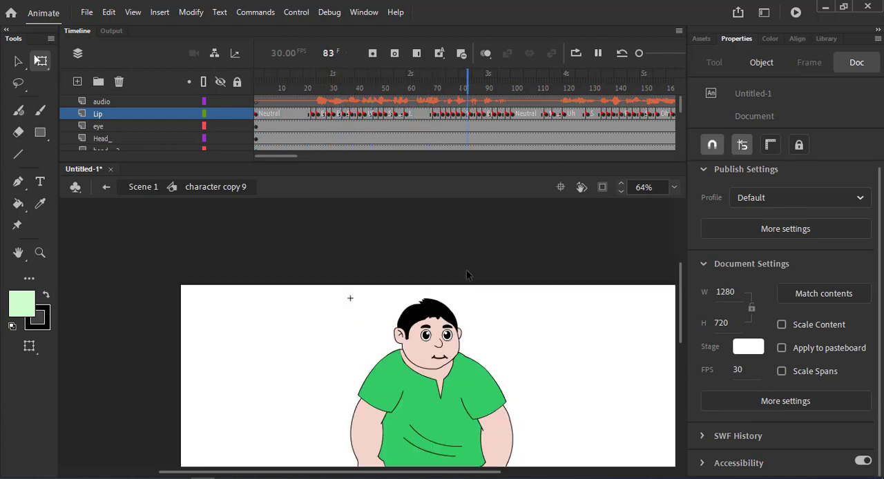
scroll(486, 294, "up", 3)
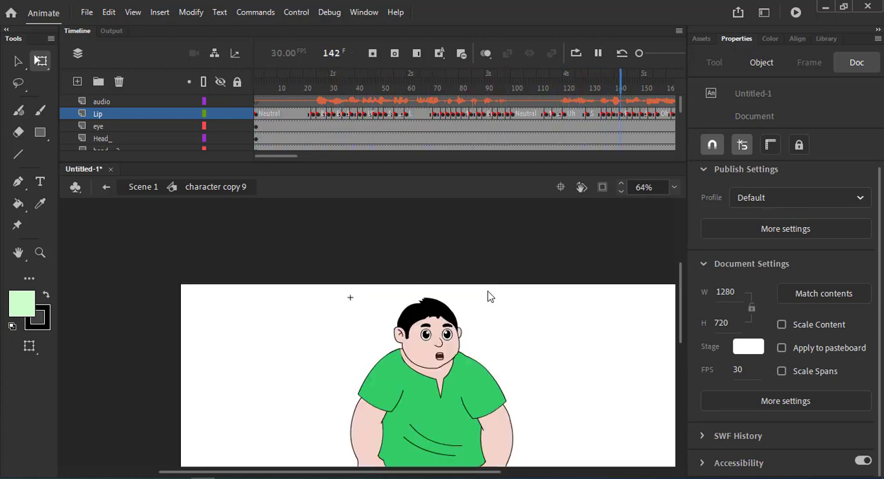
scroll(487, 295, "down", 3)
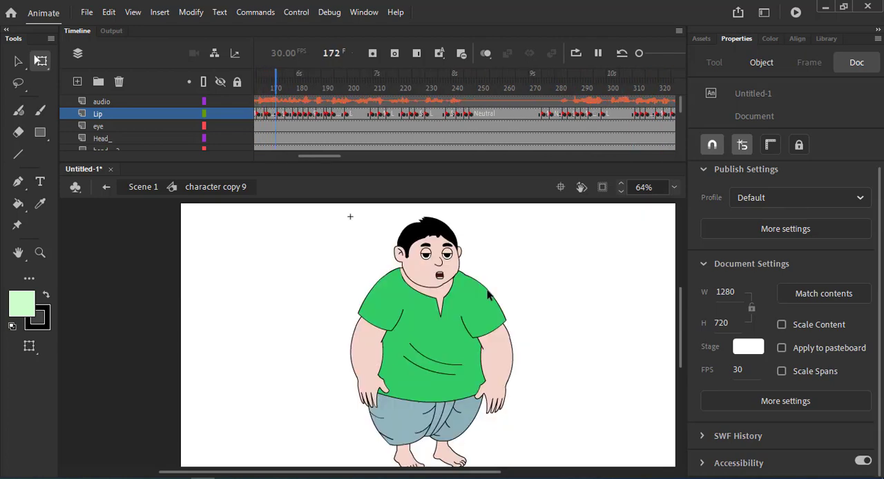
Fit the stage to the window, reduce the timeline's height for a larger view, and resume the lip-sync playback.
left_click(674, 187)
left_click(676, 198)
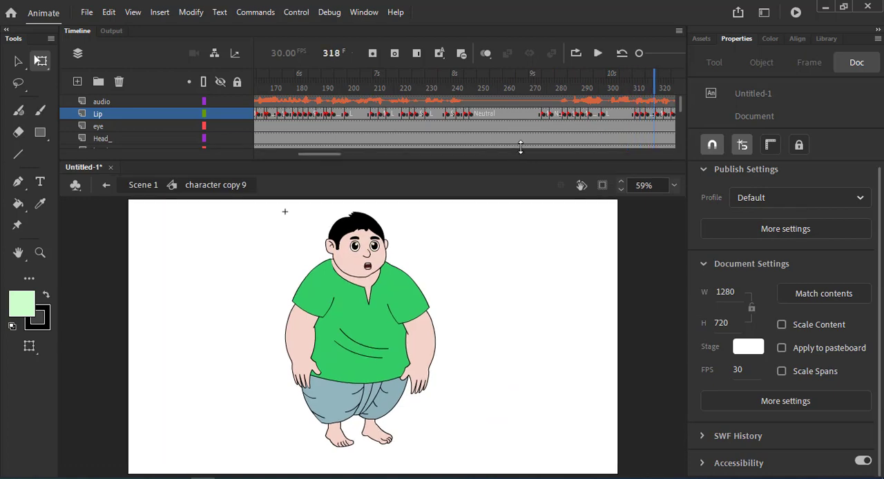
left_click_drag(519, 162, 519, 125)
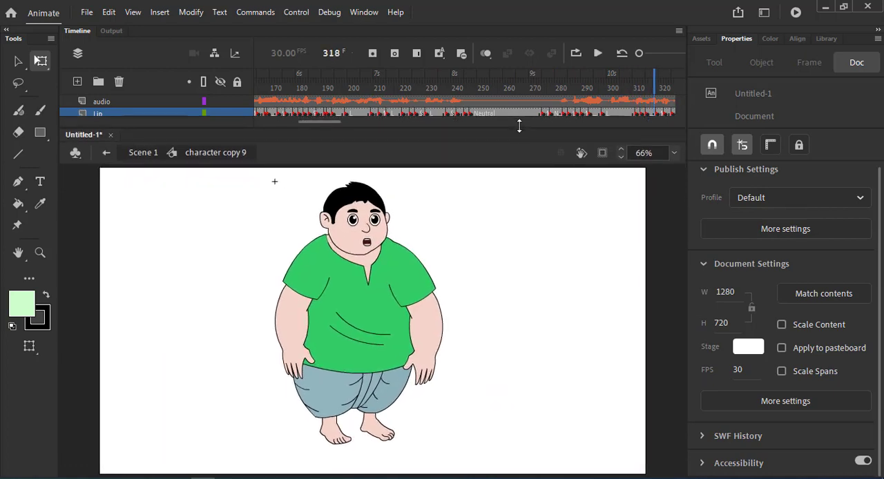
left_click(598, 54)
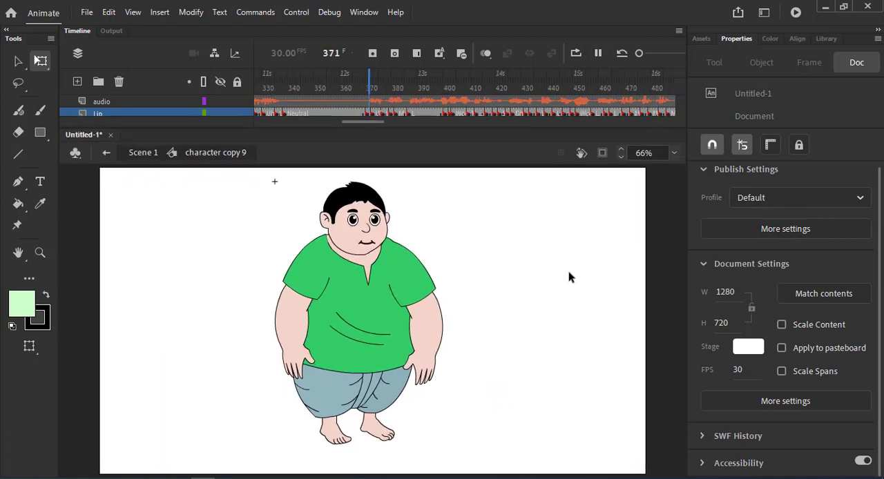